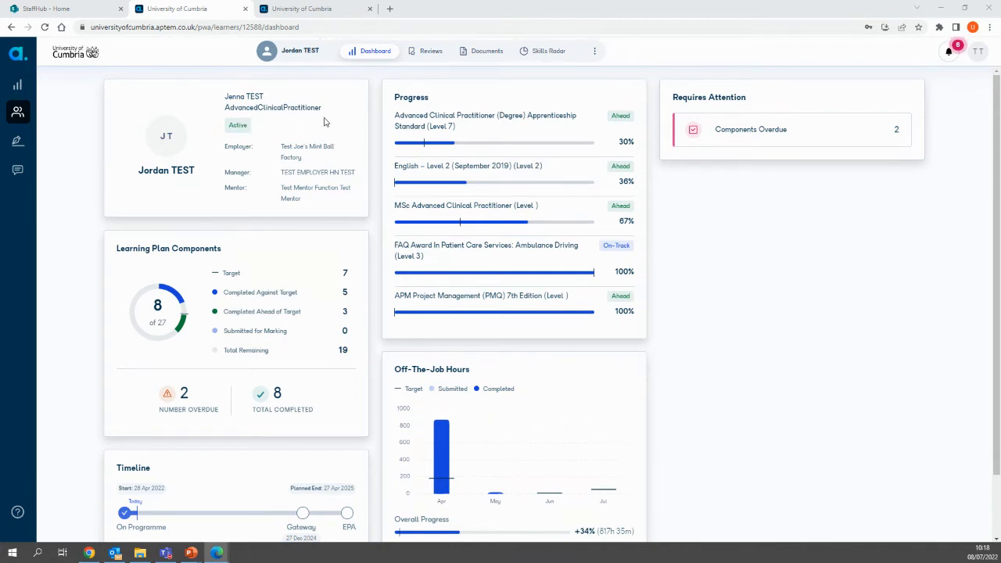
Step: Go to the learner's planned and completed reviews and continue the in-progress Tri-Partite Review #1
click(432, 52)
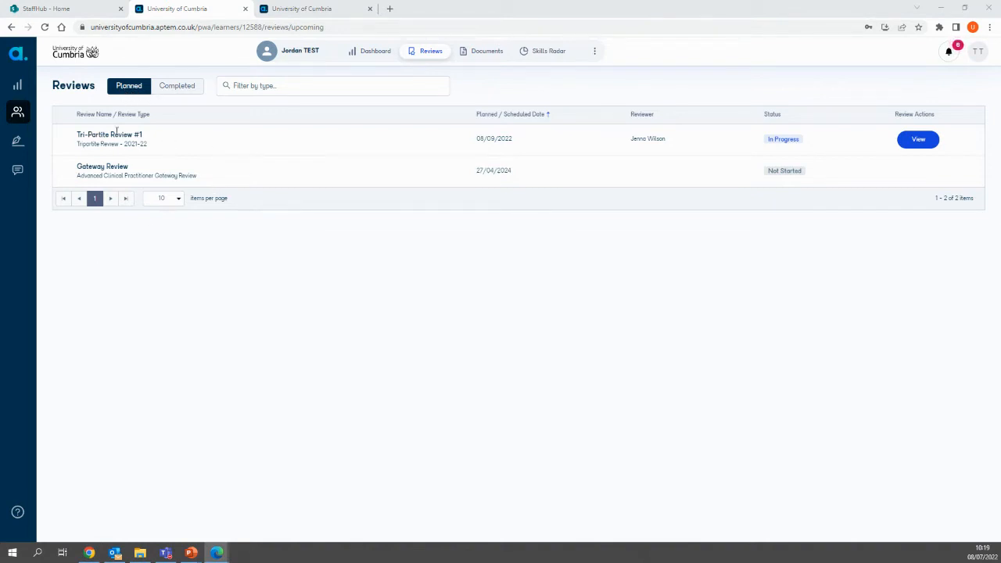
click(190, 87)
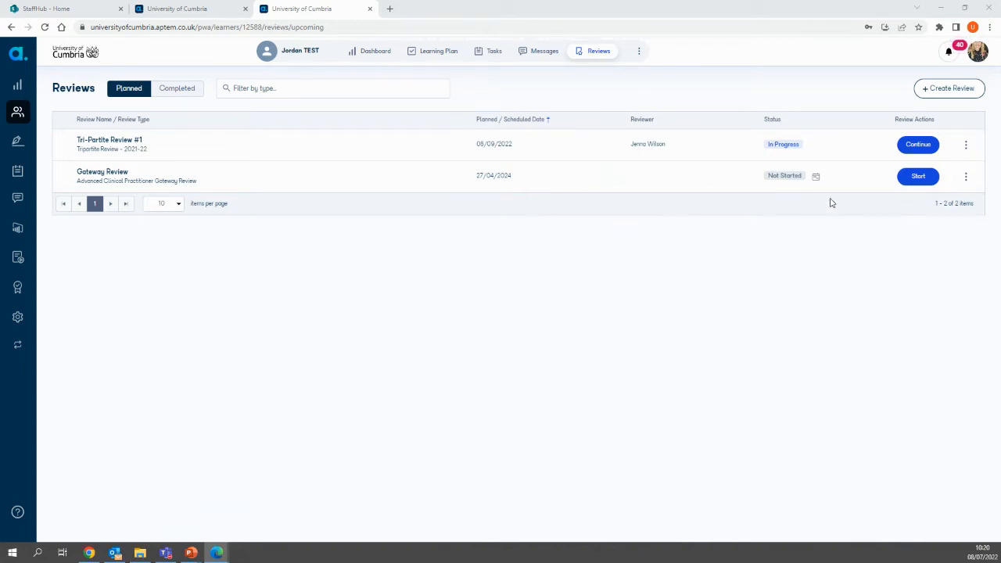
click(932, 149)
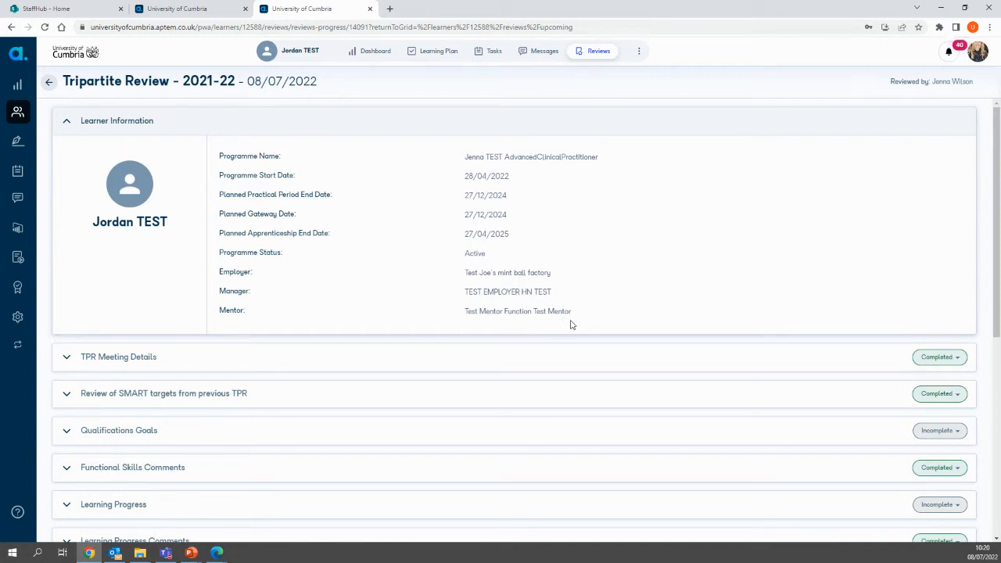
Step: Examine the attendees recorded in the TPR Meeting Details section, then collapse the section
scroll(402, 404, down, 2)
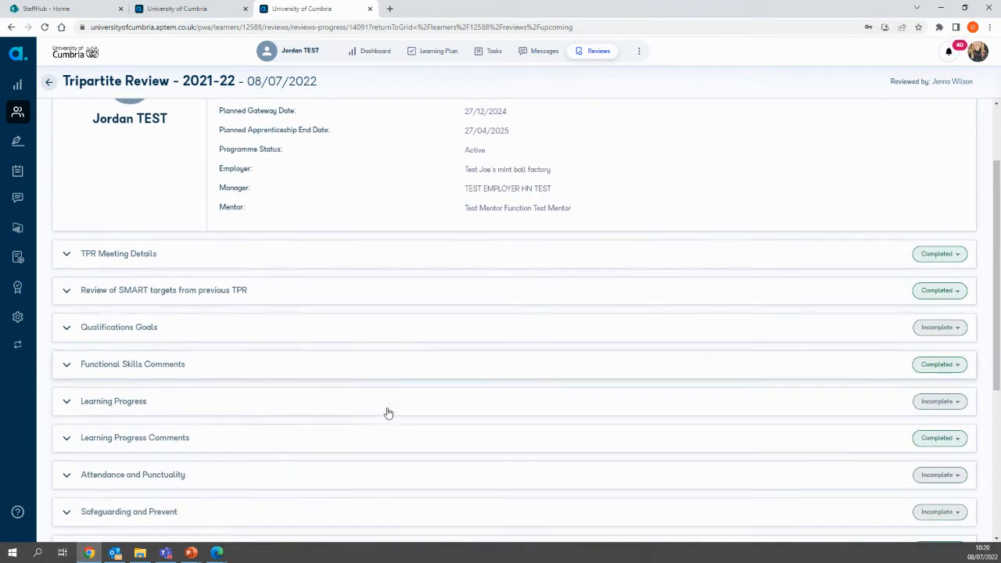
click(67, 255)
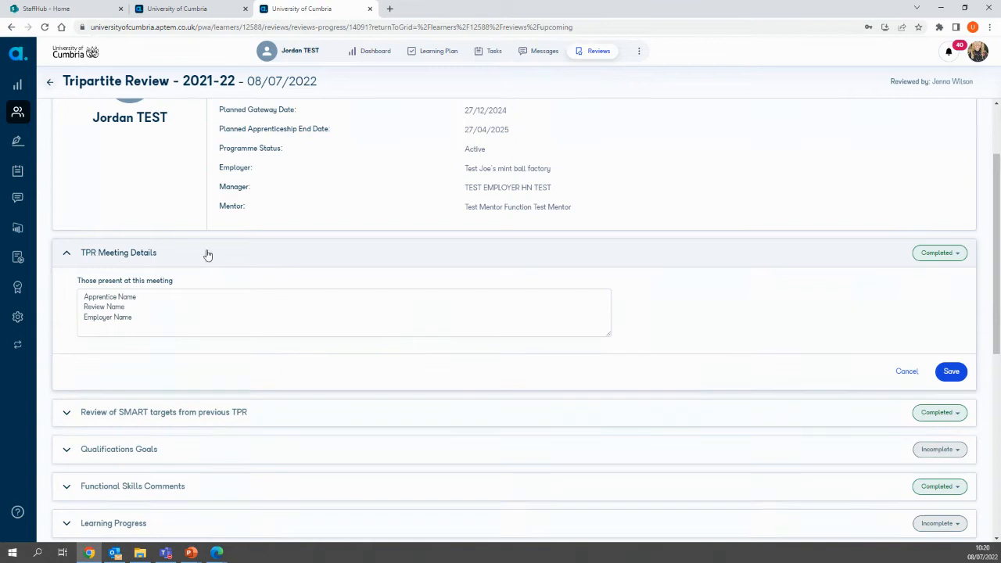
click(160, 322)
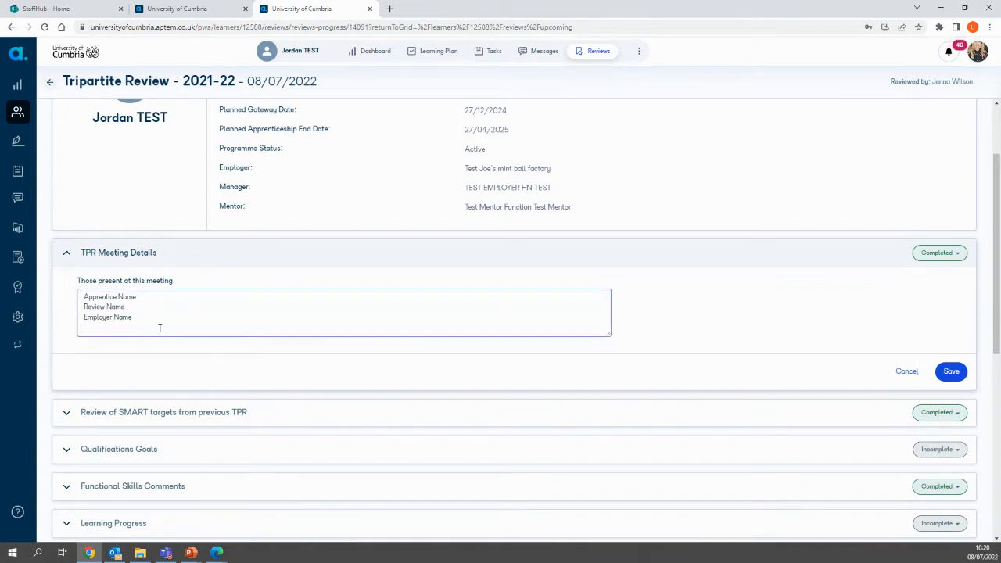
click(68, 254)
Step: Examine the targets, progress comments and outcomes in the Review of SMART targets from previous TPR section, and collapse it
click(65, 292)
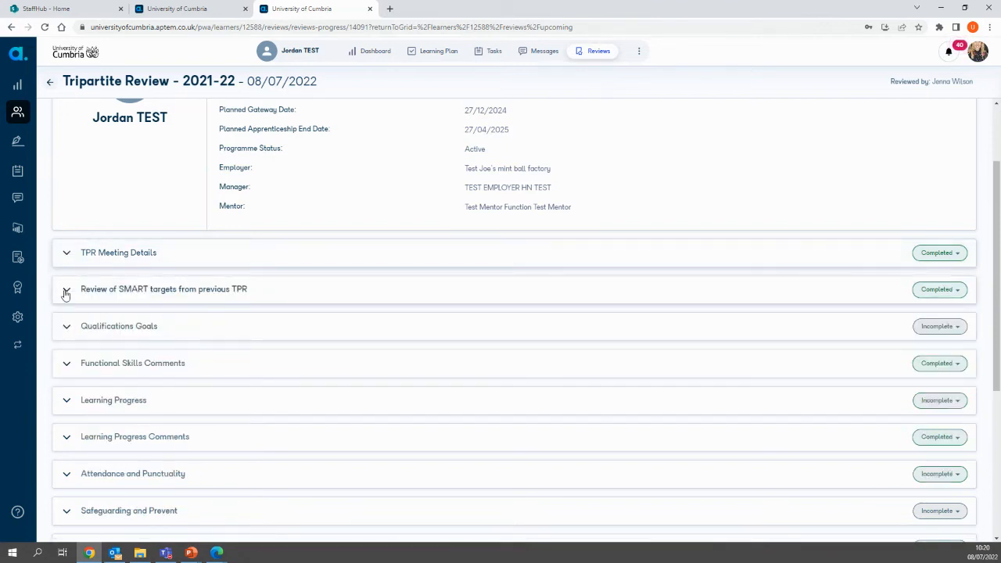
click(392, 364)
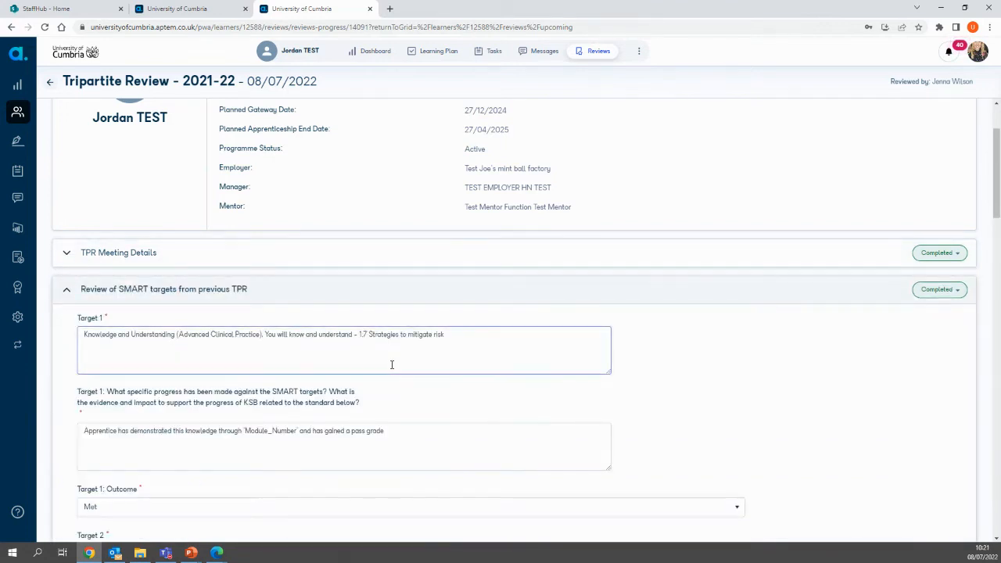
scroll(486, 367, down, 2)
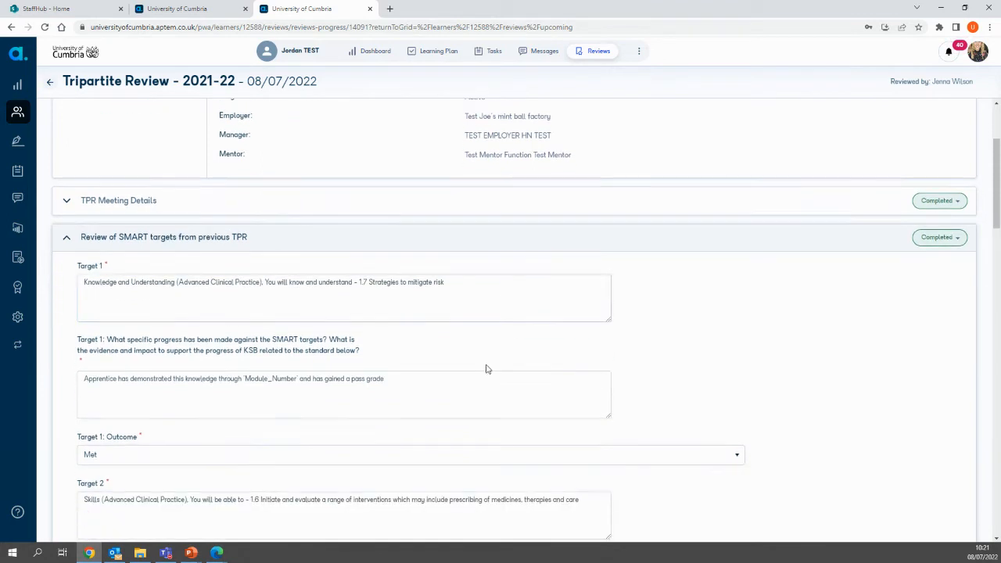
click(327, 326)
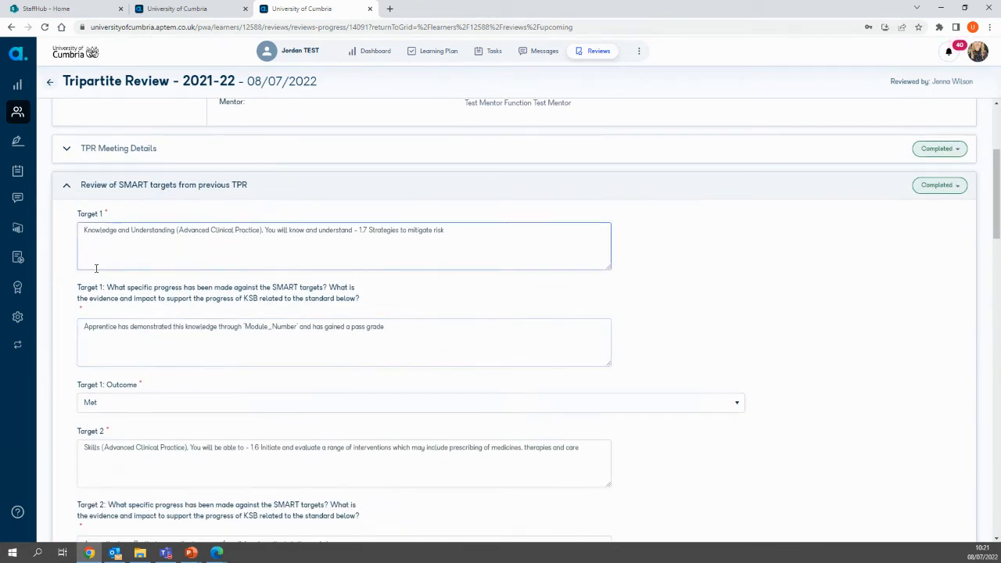
click(242, 264)
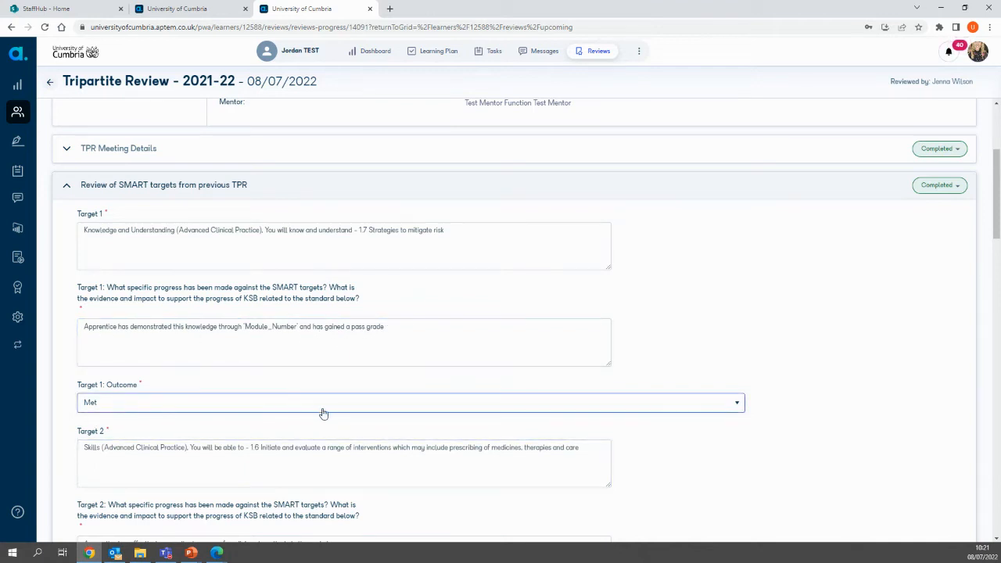
scroll(322, 413, down, 2)
scroll(157, 352, down, 1)
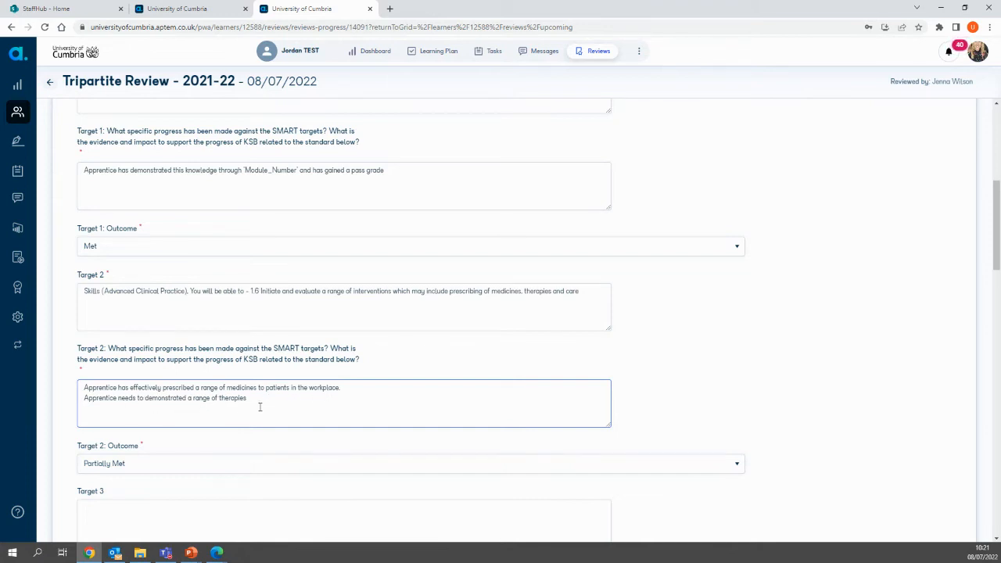
key(Tab)
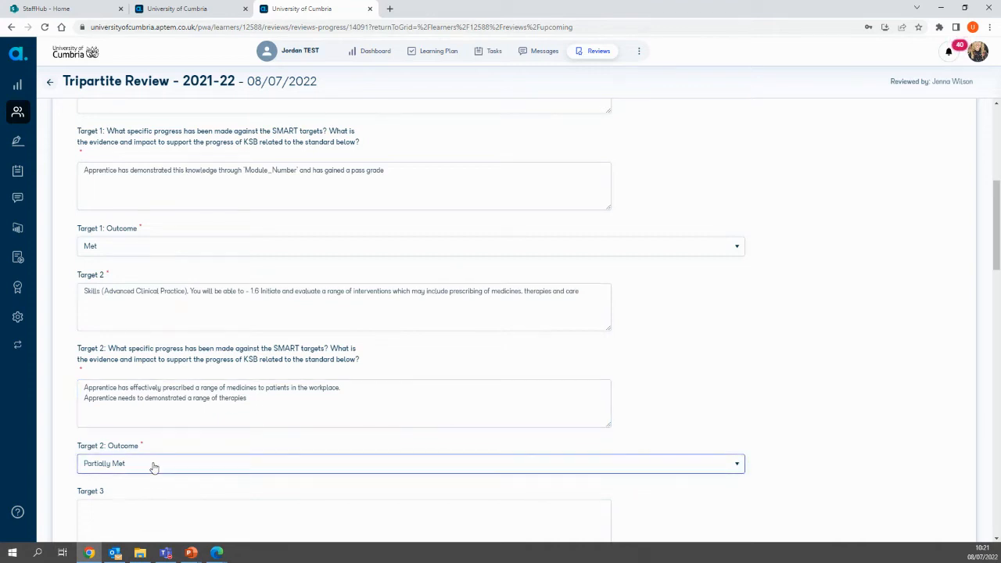
scroll(154, 467, up, 2)
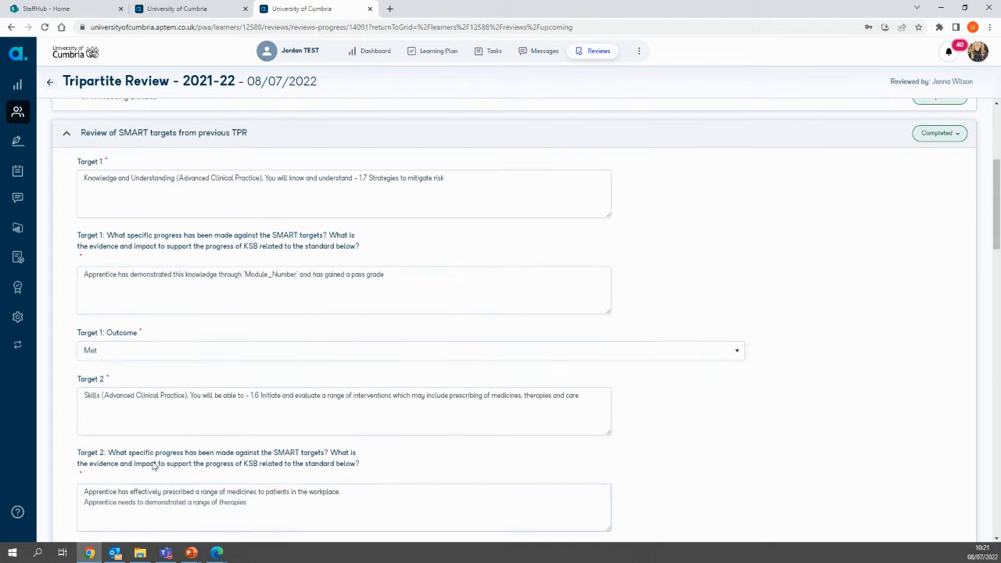
click(66, 137)
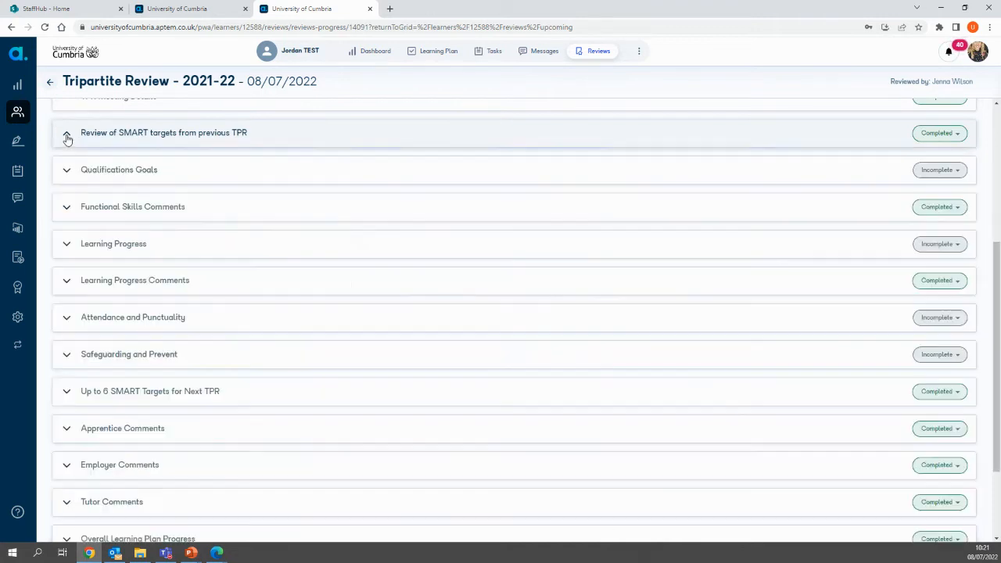
Step: In Qualifications Goals, set the Overall HE Programme Goal to Distinction and the English and Maths goals to Pass
click(66, 172)
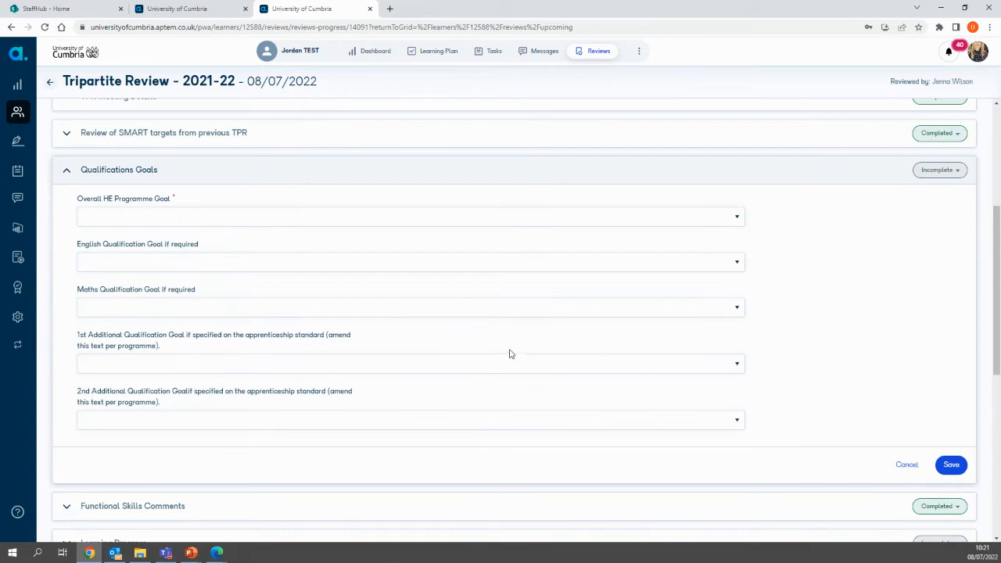
click(219, 222)
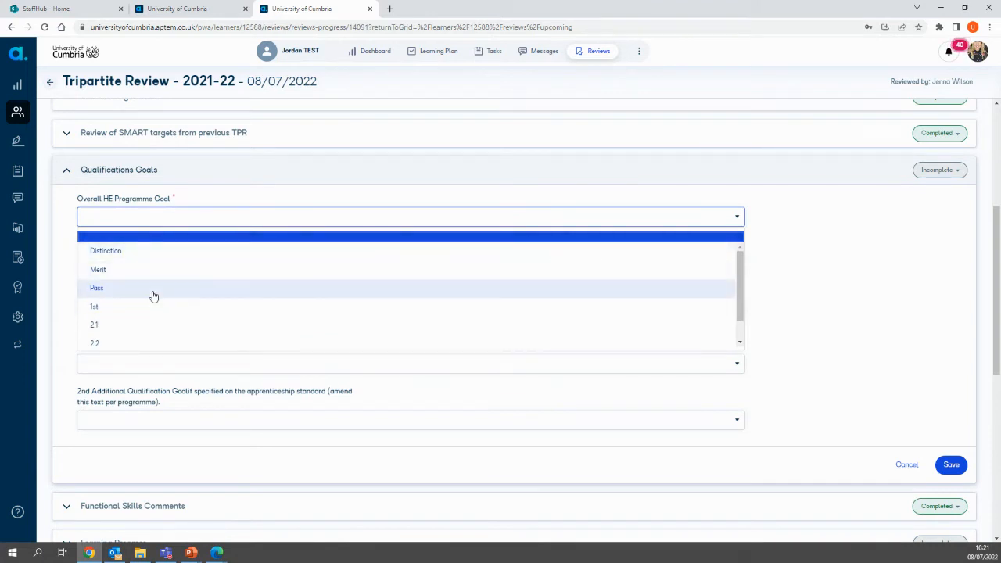
click(172, 251)
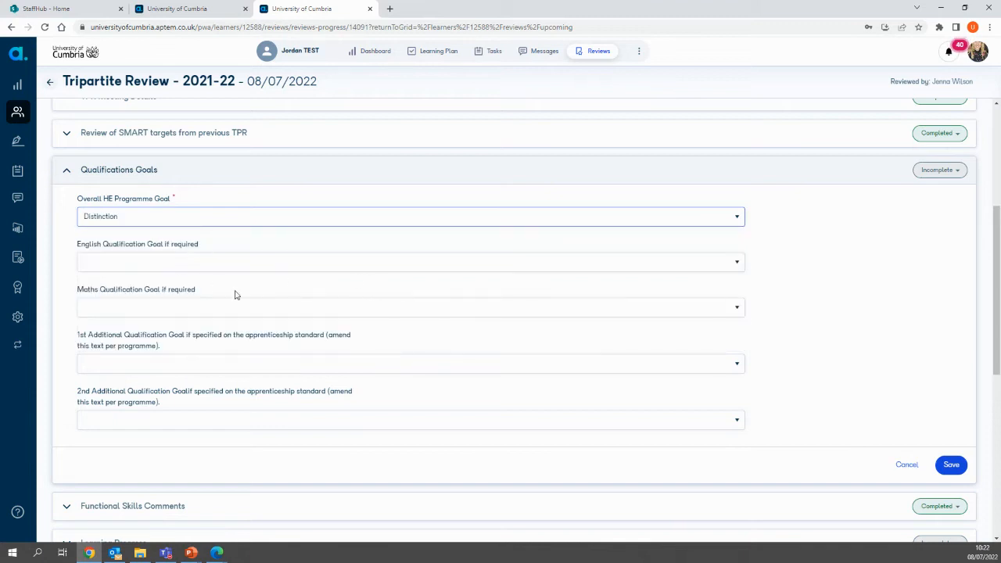
click(157, 265)
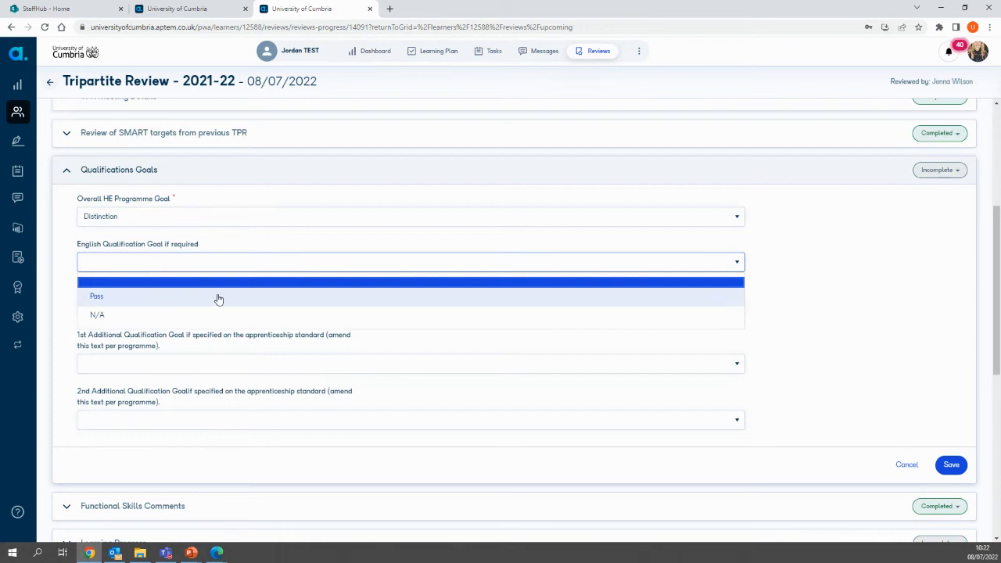
click(143, 298)
click(123, 309)
click(120, 345)
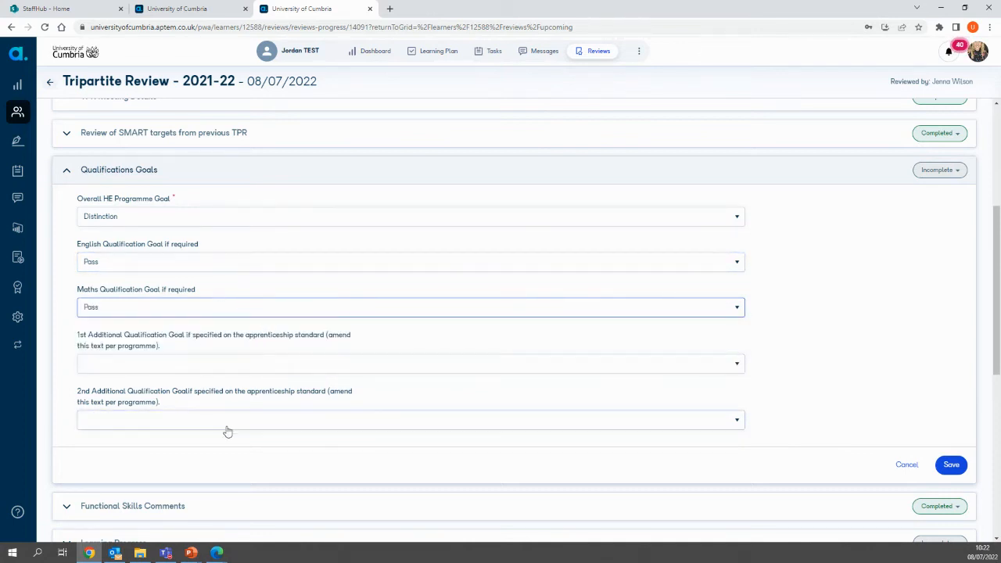
Step: Set the 1st and 2nd Additional Qualification Goals to N/A, save the Qualifications Goals section and collapse it
click(243, 364)
click(244, 380)
click(235, 423)
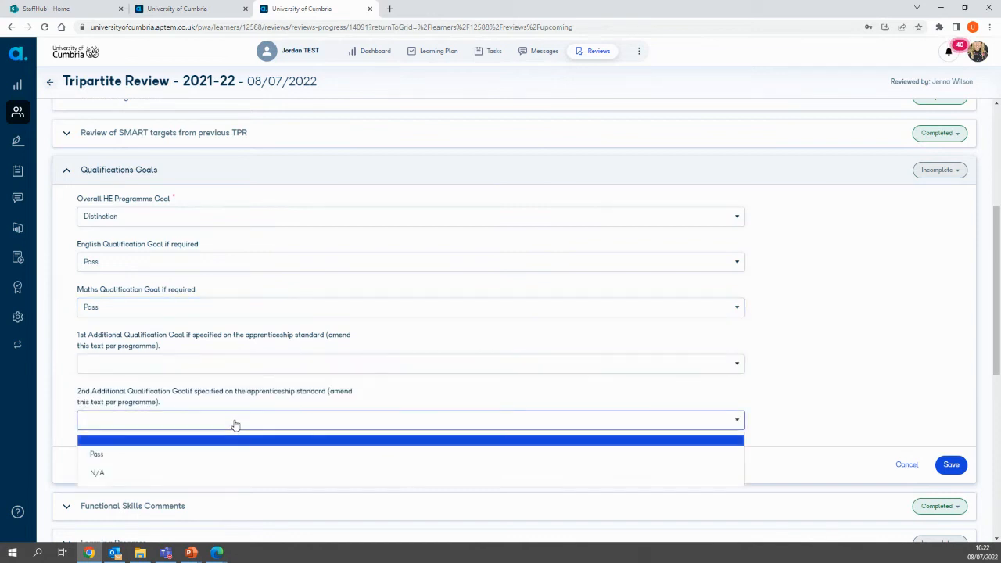
click(236, 424)
click(214, 362)
click(139, 417)
click(141, 421)
click(122, 470)
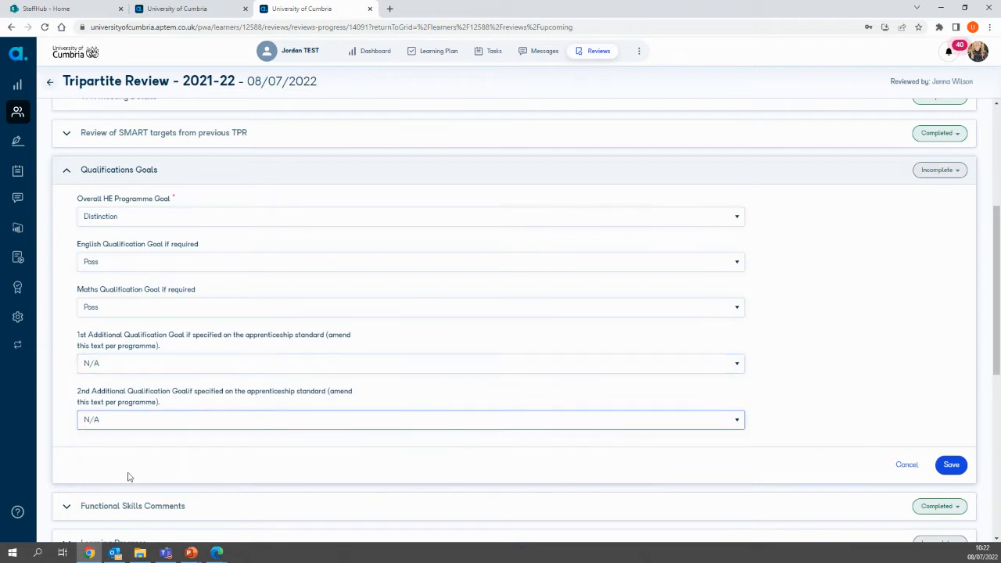
click(951, 467)
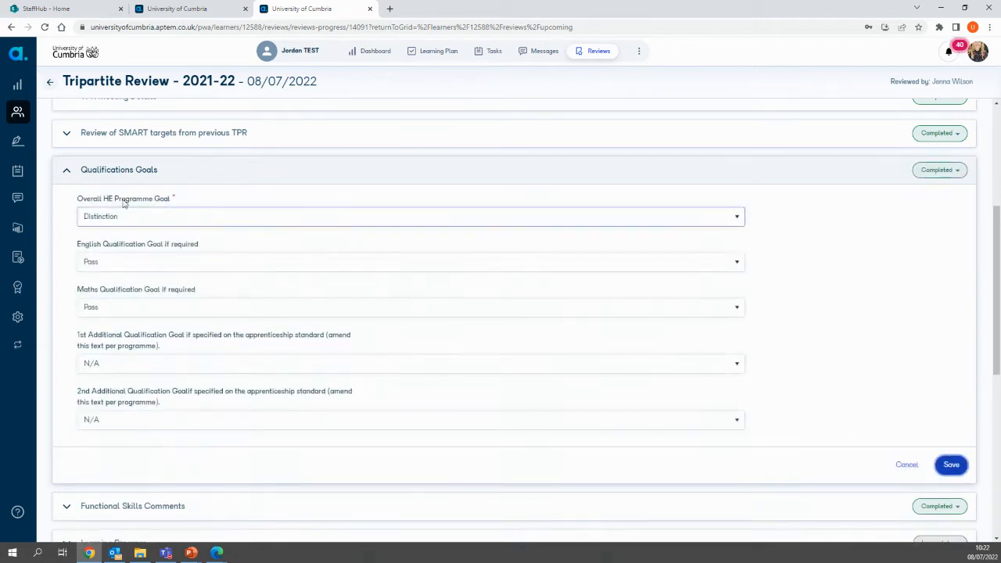
click(65, 170)
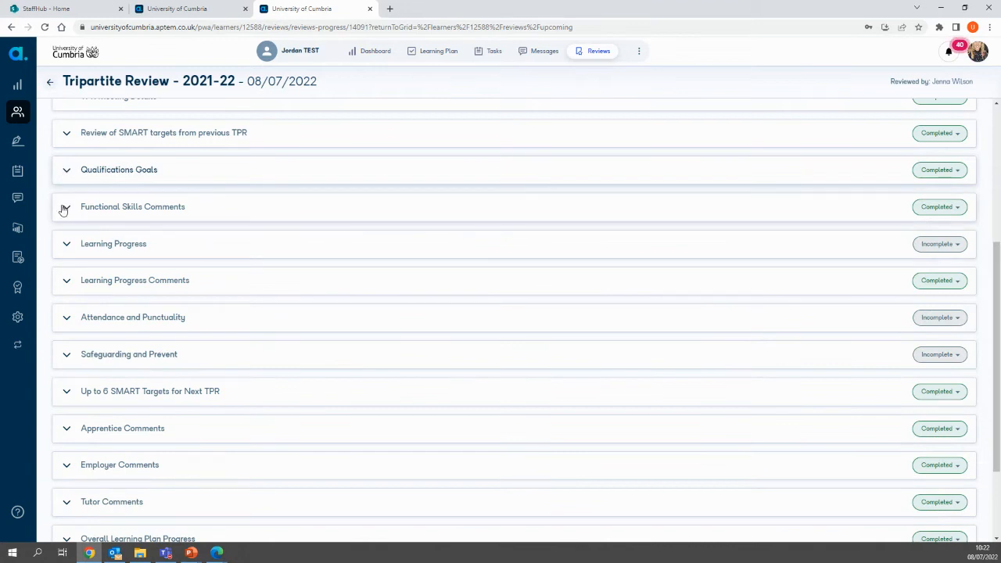
Step: Examine the Functional Skills Comments section, including the Maths progress options and the additional learning support field, and collapse it
click(67, 208)
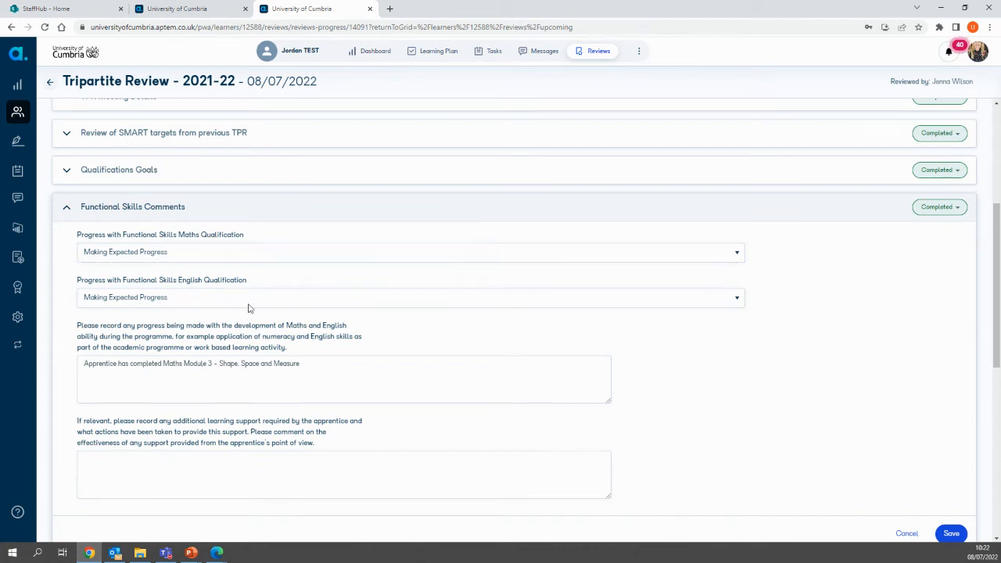
click(221, 257)
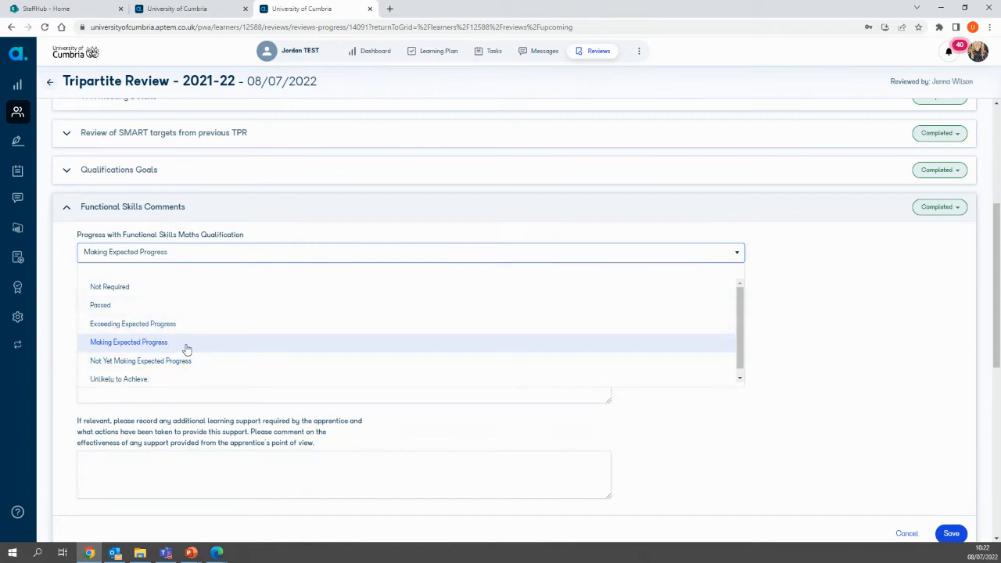
click(855, 314)
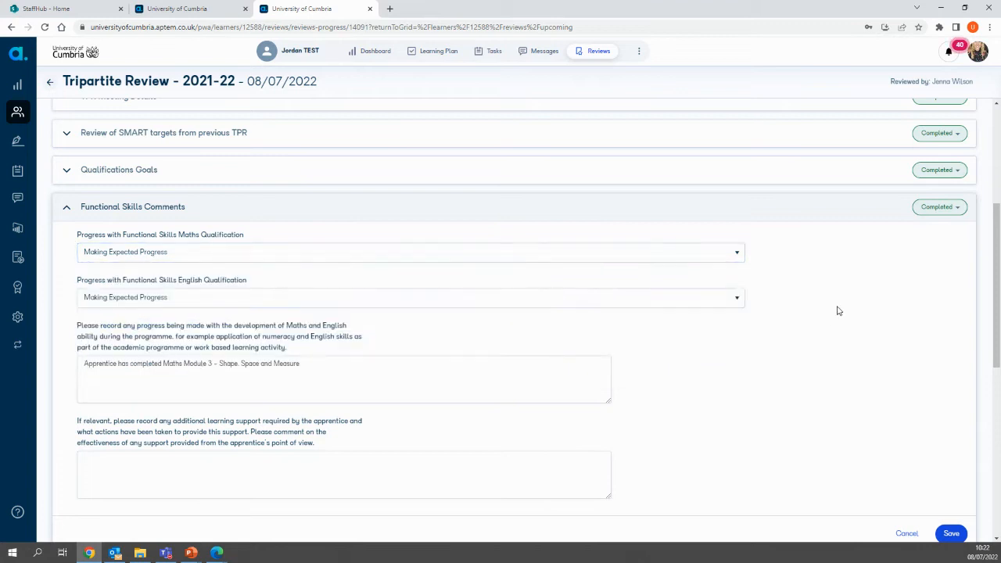
scroll(261, 396, down, 1)
click(212, 416)
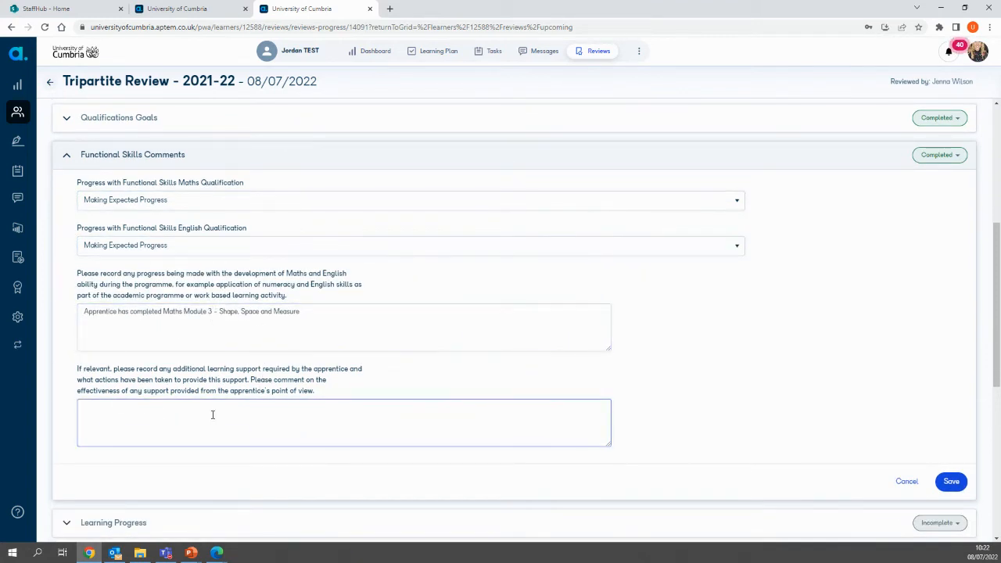
click(68, 156)
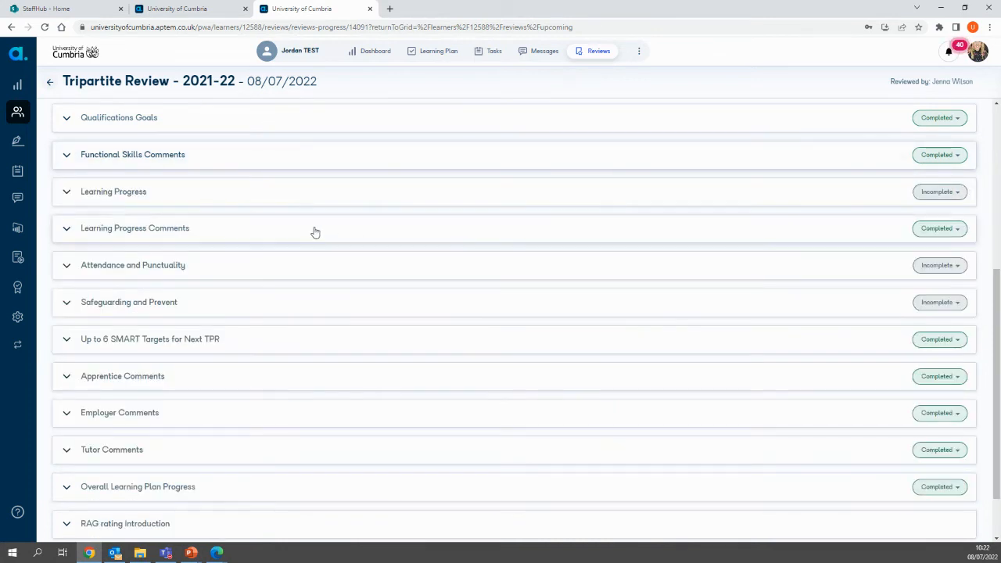
Step: Recalculate the Learning Progress figures, mark the section as Completed and collapse it
click(68, 195)
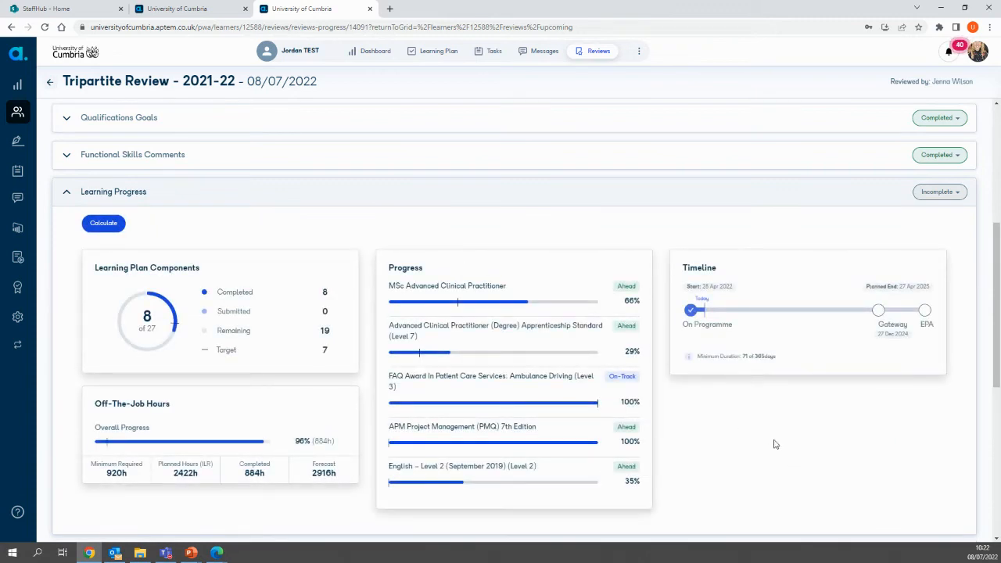
scroll(796, 473, down, 1)
scroll(795, 473, down, 1)
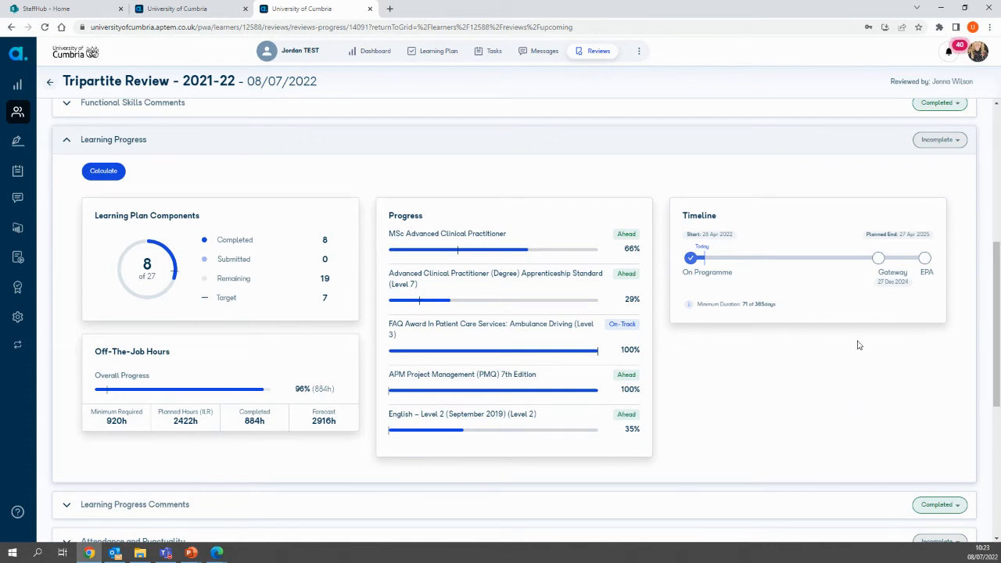
click(103, 170)
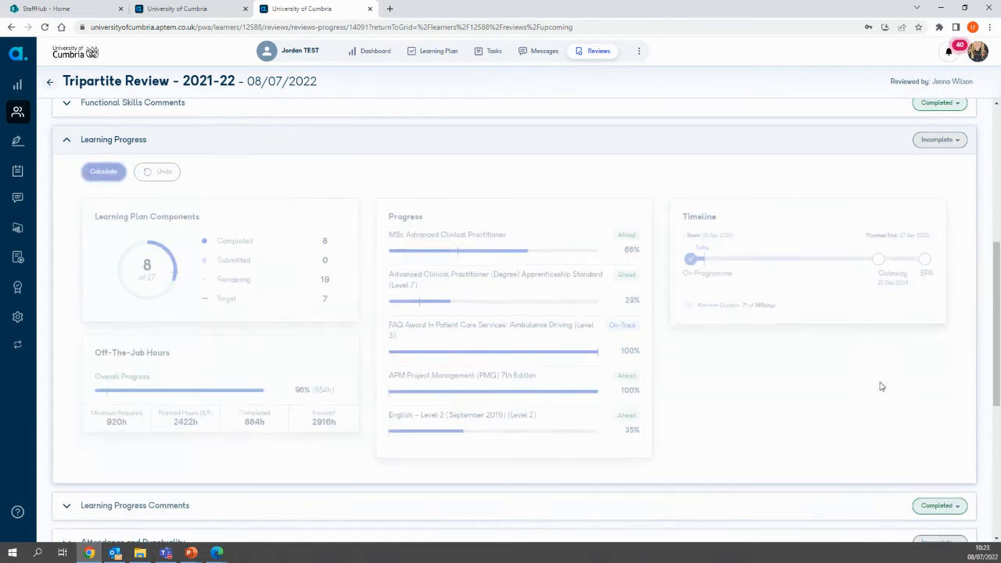
click(942, 139)
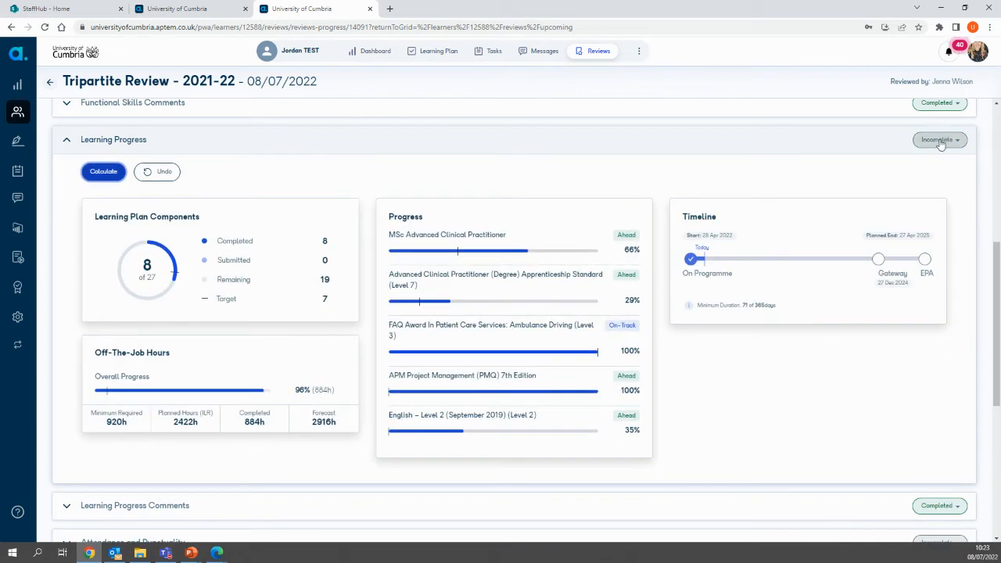
click(936, 177)
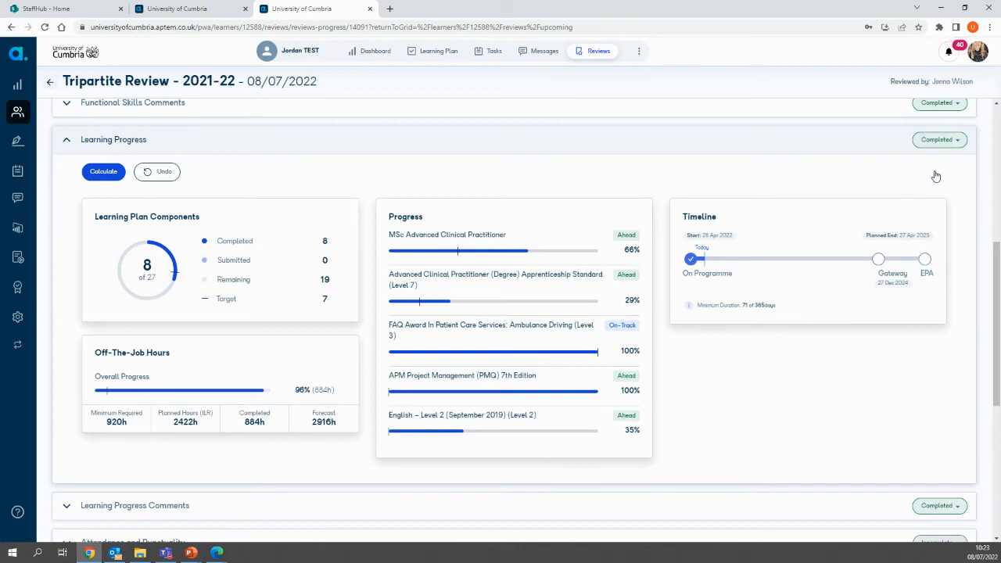
click(69, 141)
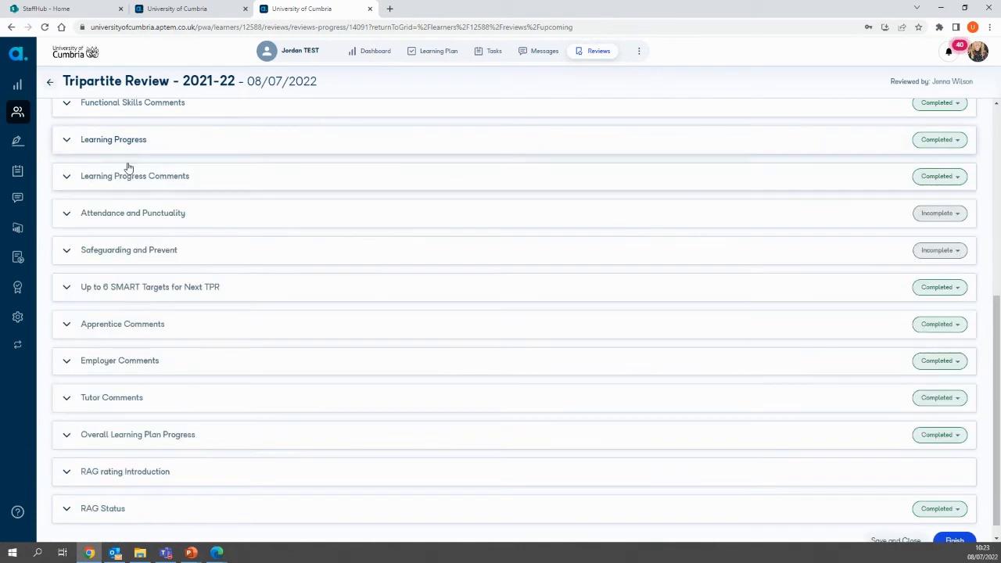
Step: Review the progress ratings and comment fields in Learning Progress Comments, including the Academic Modules rating options, save the section and collapse it
click(66, 178)
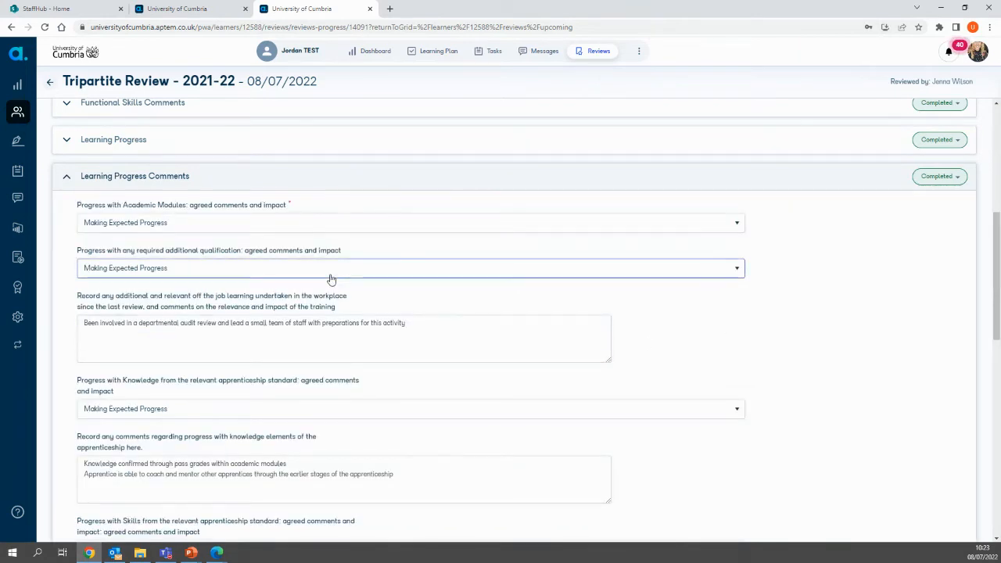
click(264, 226)
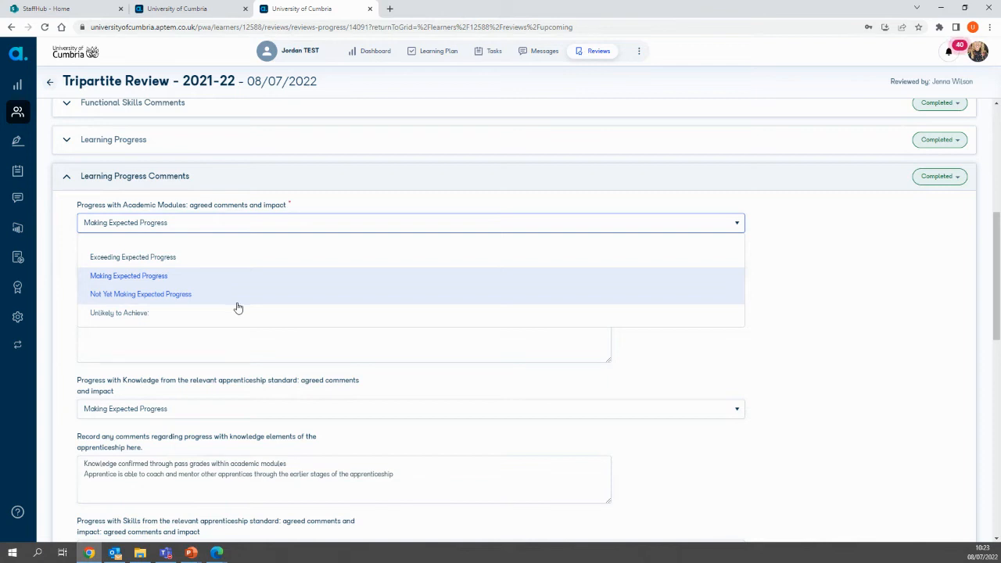
click(831, 292)
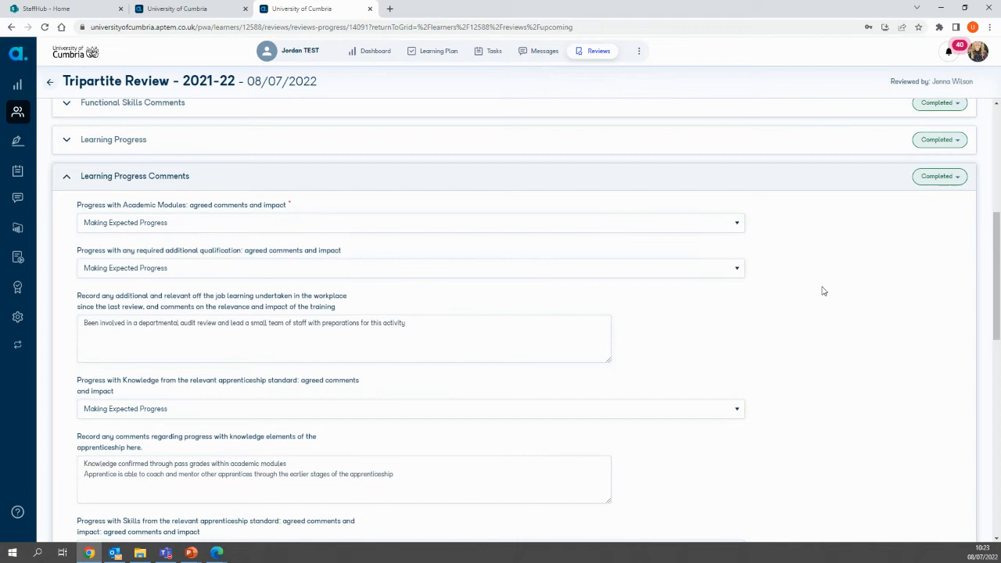
click(256, 348)
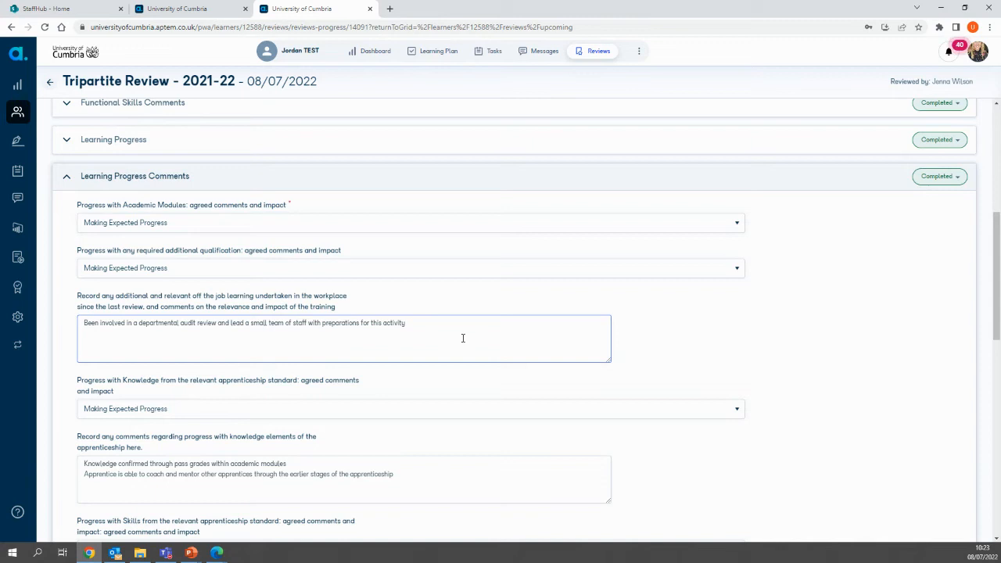
scroll(463, 338, down, 1)
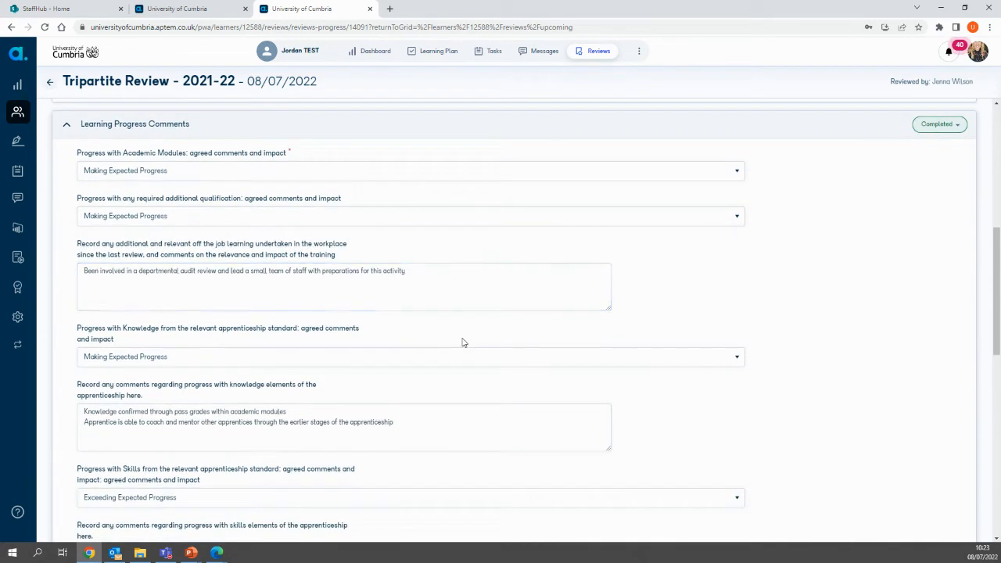
scroll(463, 341, down, 1)
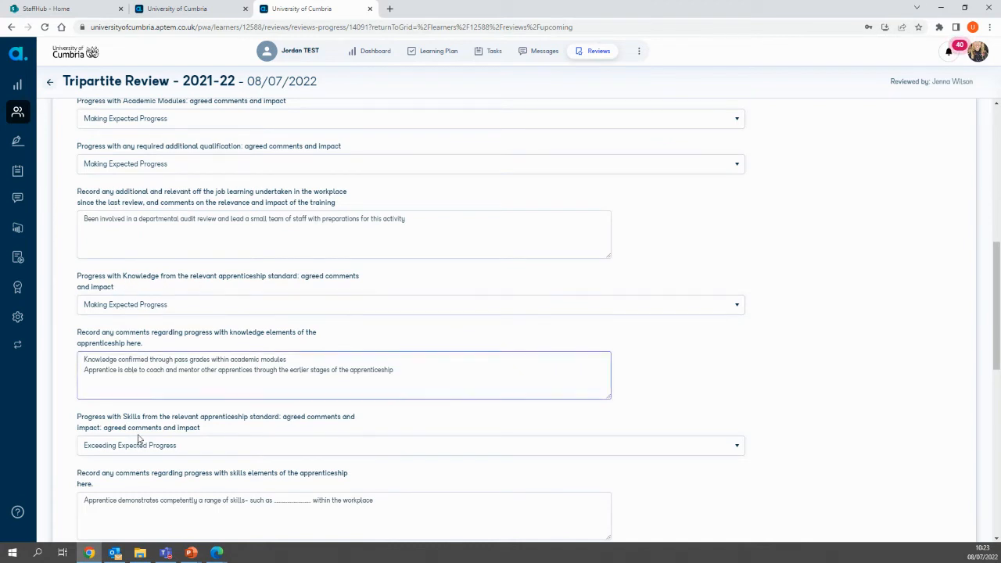
scroll(181, 478, down, 2)
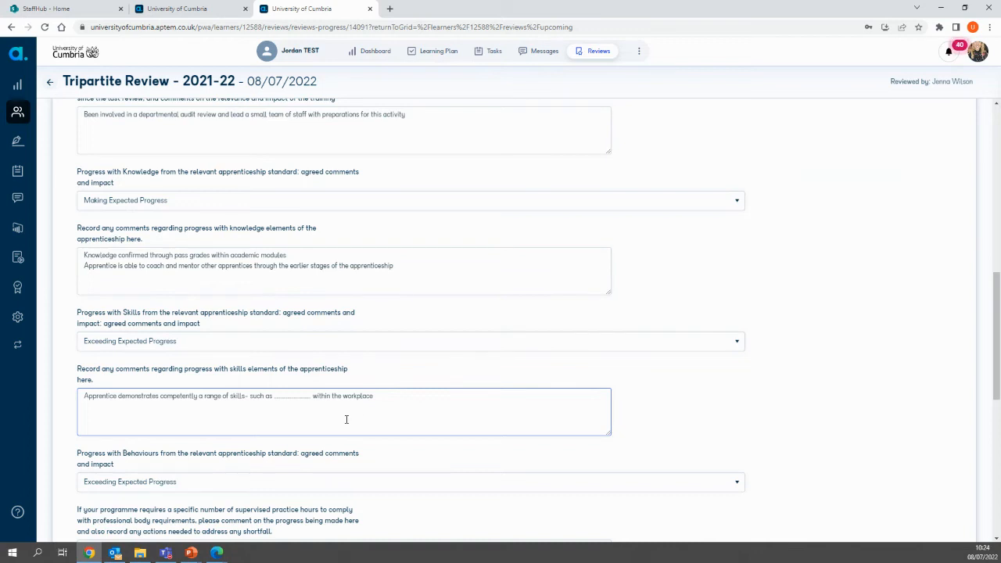
scroll(346, 419, down, 2)
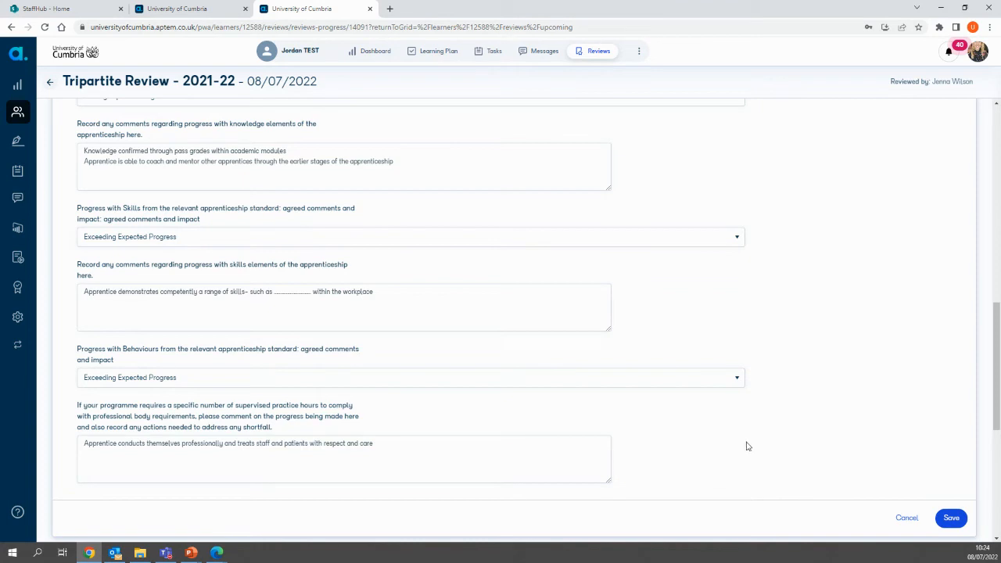
click(952, 518)
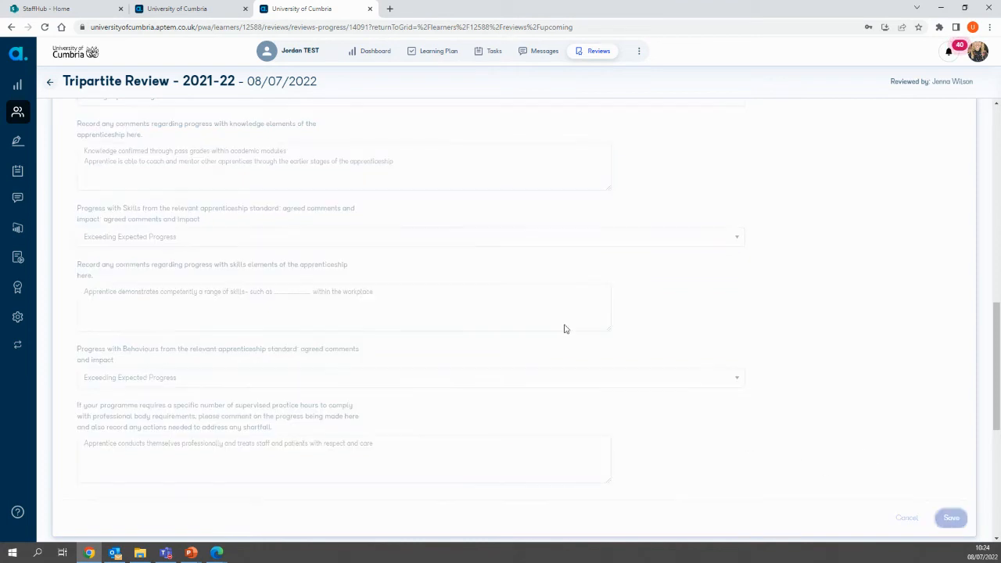
scroll(320, 361, up, 6)
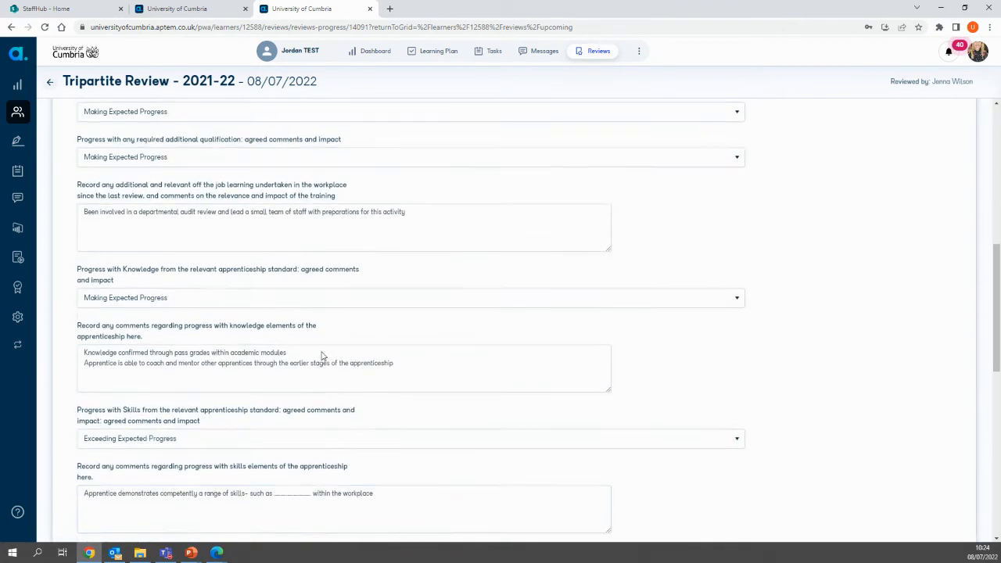
click(70, 229)
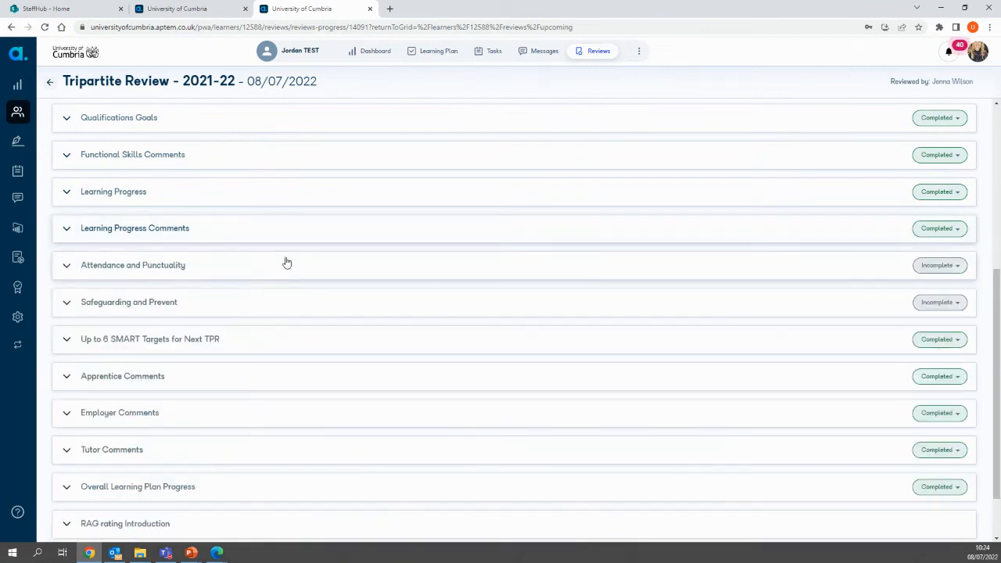
Step: In Attendance and Punctuality, answer Yes to all four workplace and academic attendance and punctuality questions, save the section and collapse it
click(67, 267)
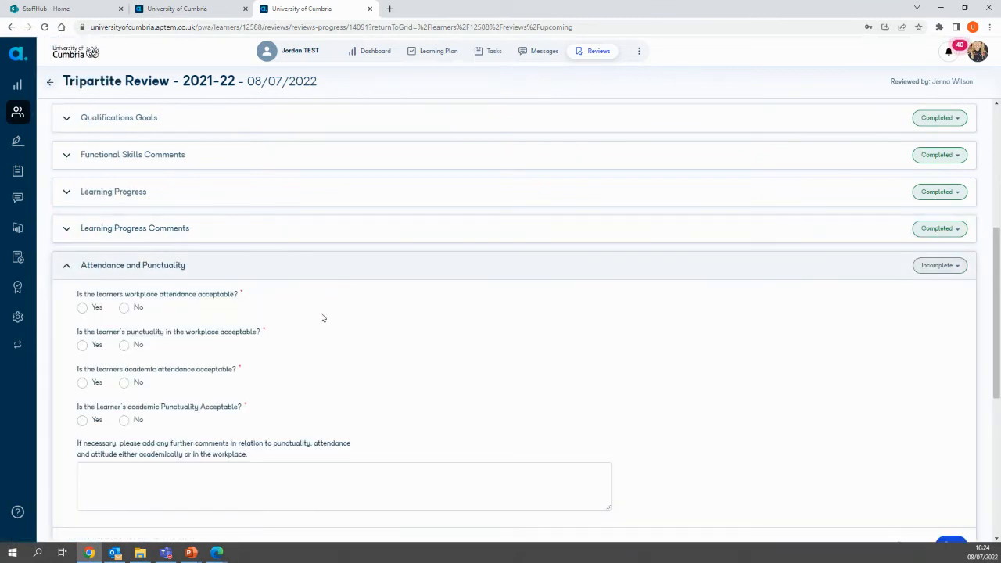
scroll(323, 348, down, 1)
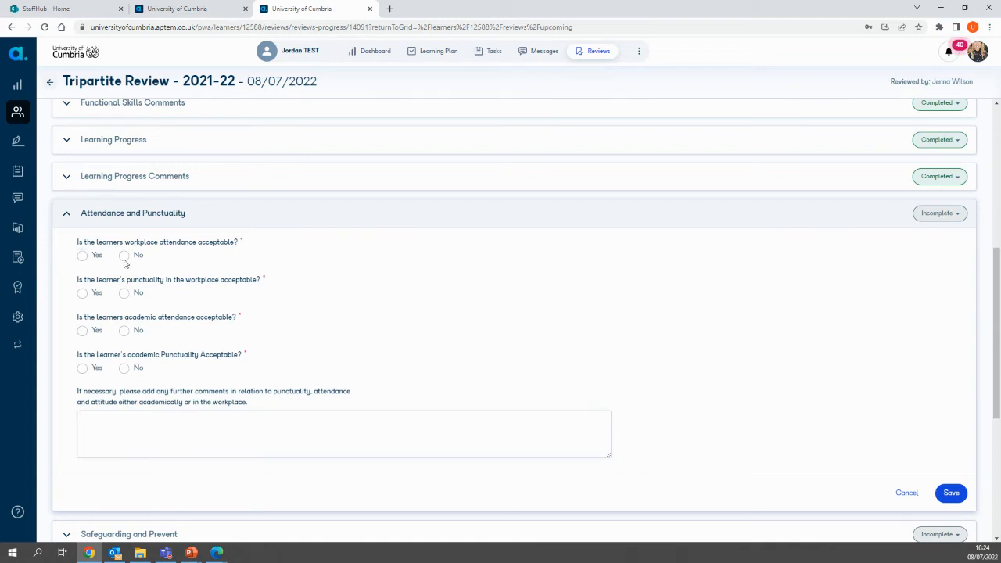
click(82, 255)
click(82, 293)
click(82, 331)
click(82, 369)
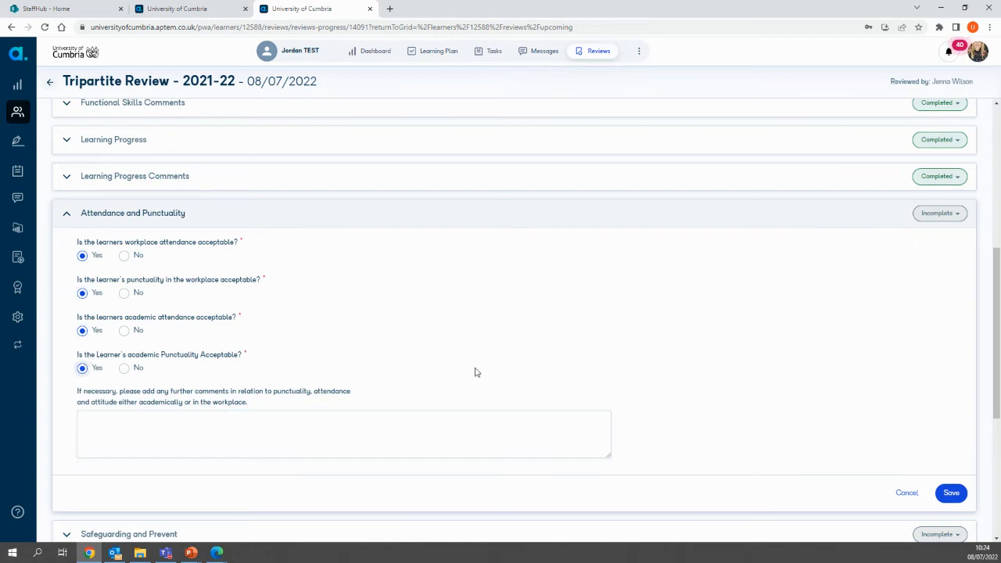
click(951, 493)
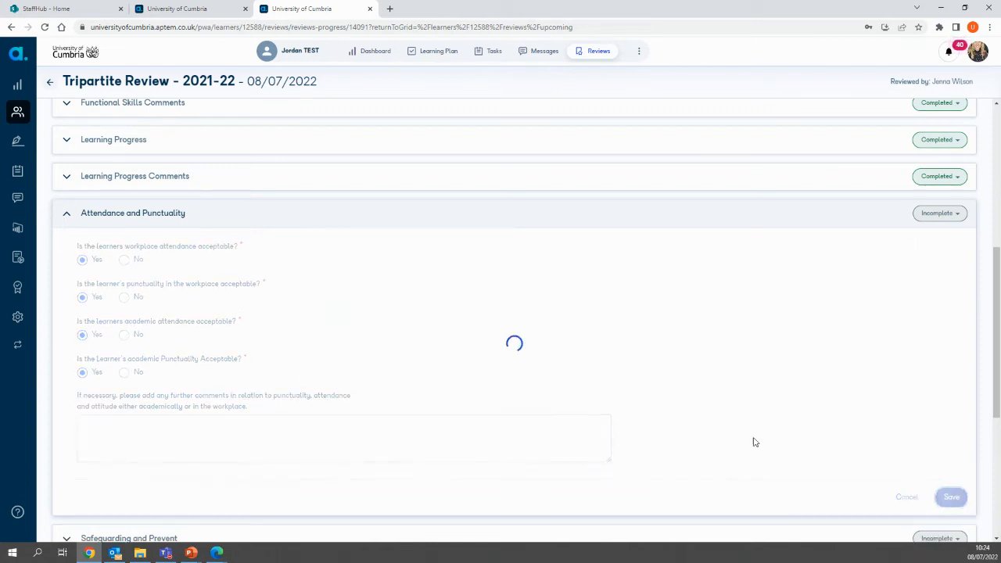
click(66, 216)
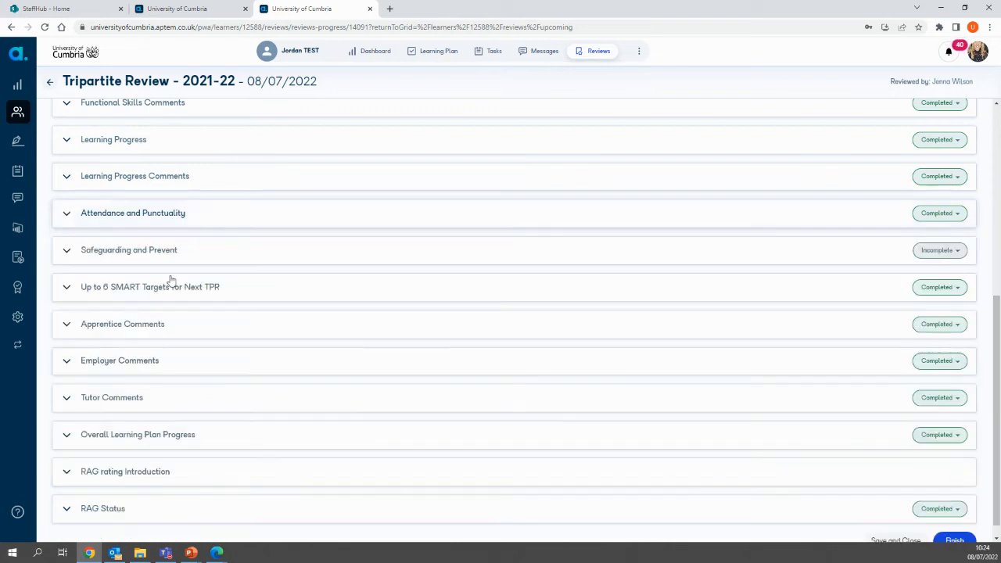
Step: In Safeguarding and Prevent, answer No to having issues to report, leave the comments empty, save the section and collapse it
click(66, 252)
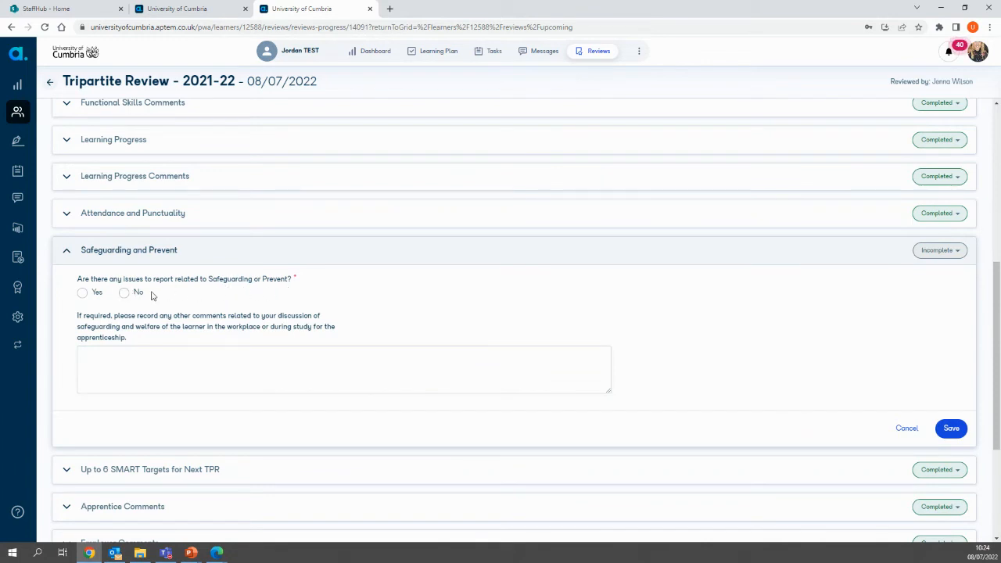
click(124, 293)
click(363, 355)
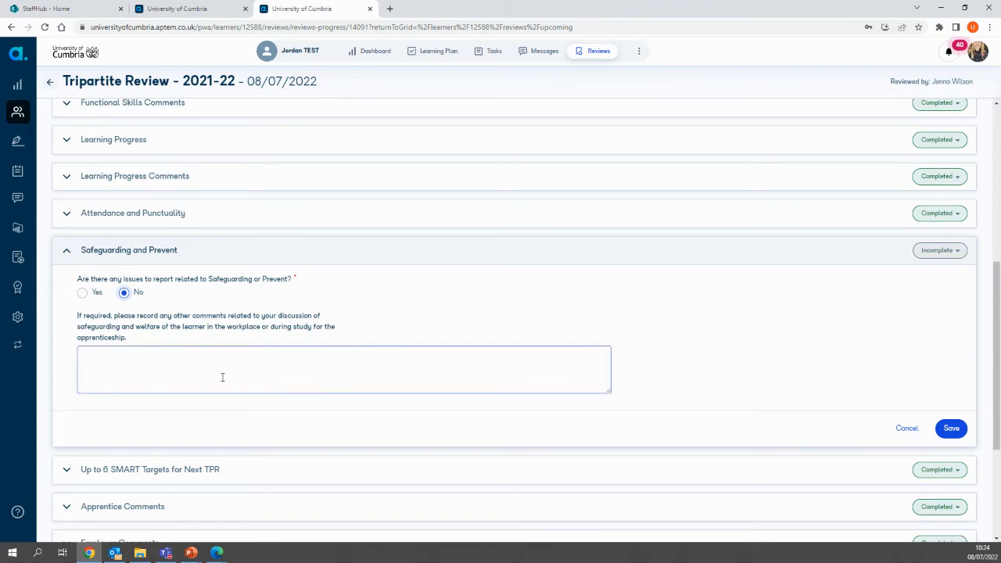
click(953, 429)
click(65, 251)
Step: Examine the SMART Targets for Next TPR section, including each target's description, how it is achieved and its expected completion date, and collapse it
scroll(261, 315, down, 1)
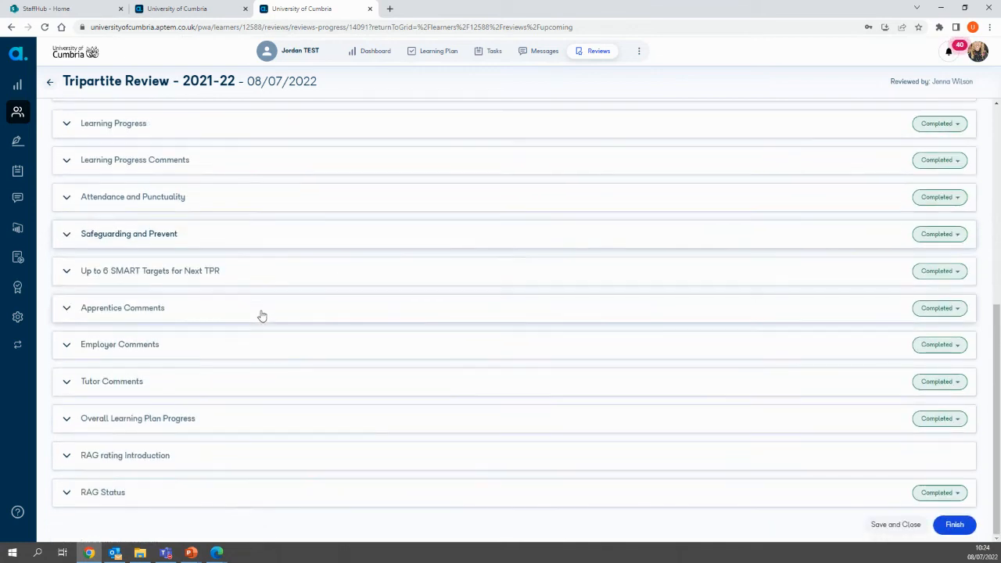
click(66, 272)
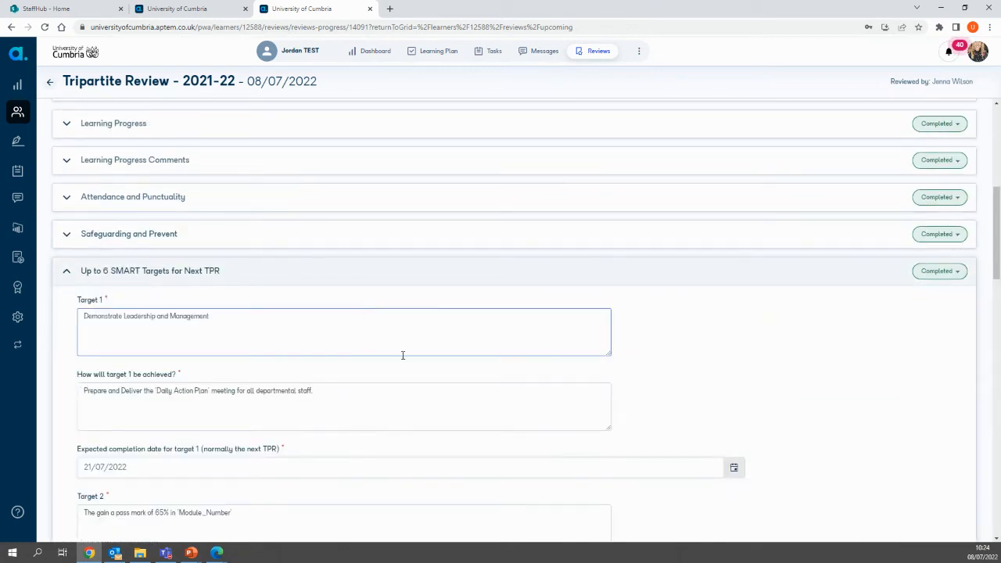
scroll(403, 355, down, 2)
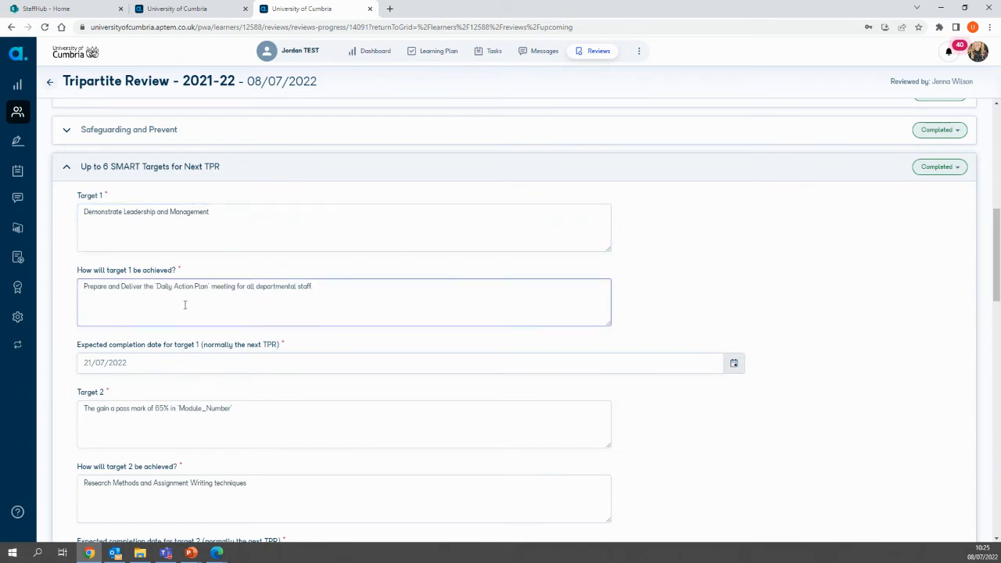
scroll(184, 305, down, 1)
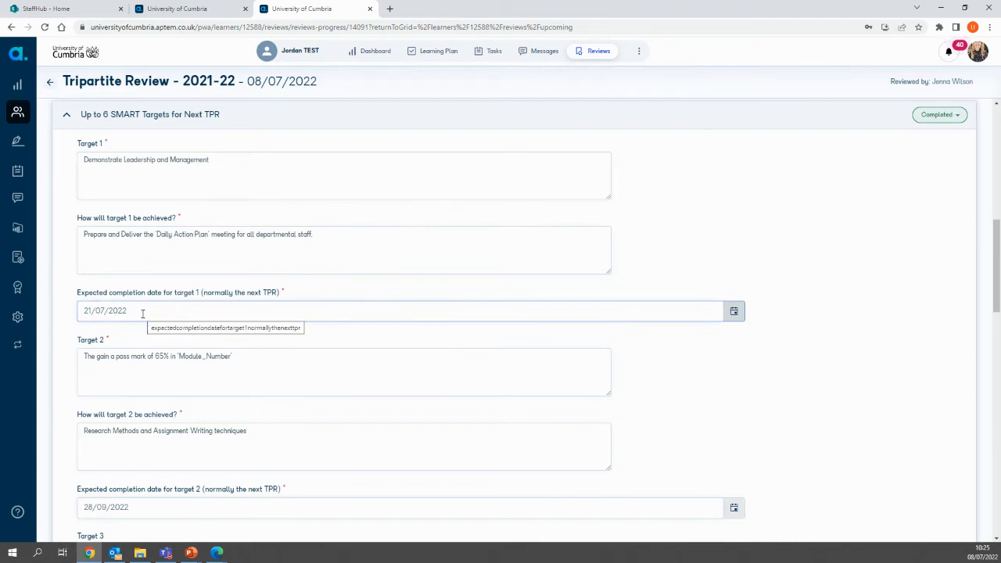
scroll(324, 399, down, 2)
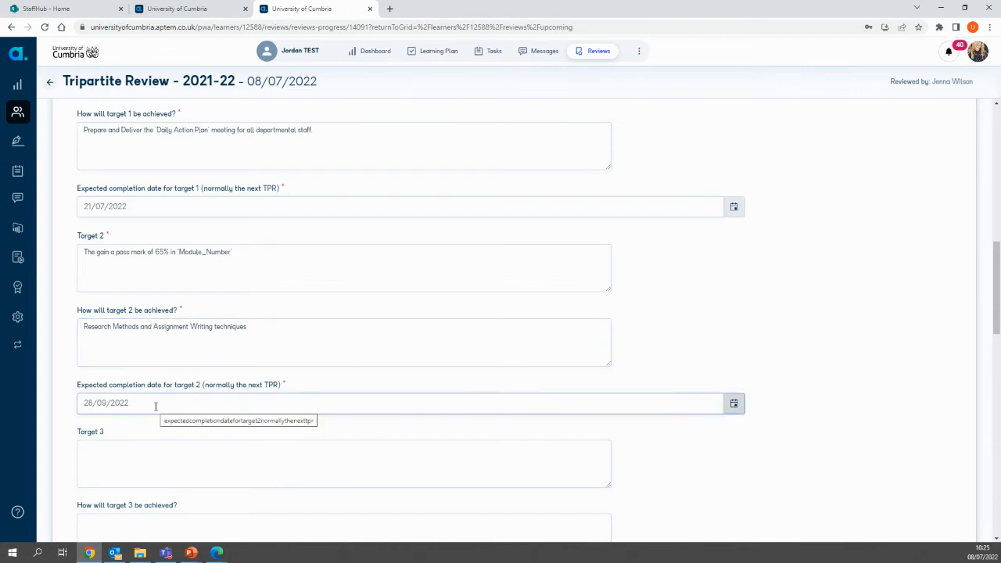
scroll(230, 430, down, 1)
scroll(230, 430, up, 2)
scroll(230, 430, up, 1)
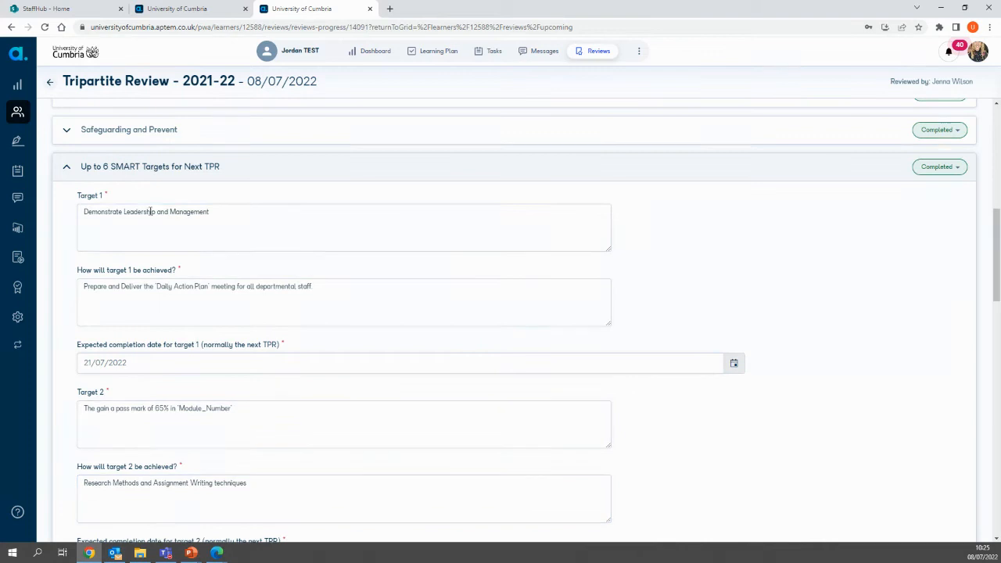
click(67, 170)
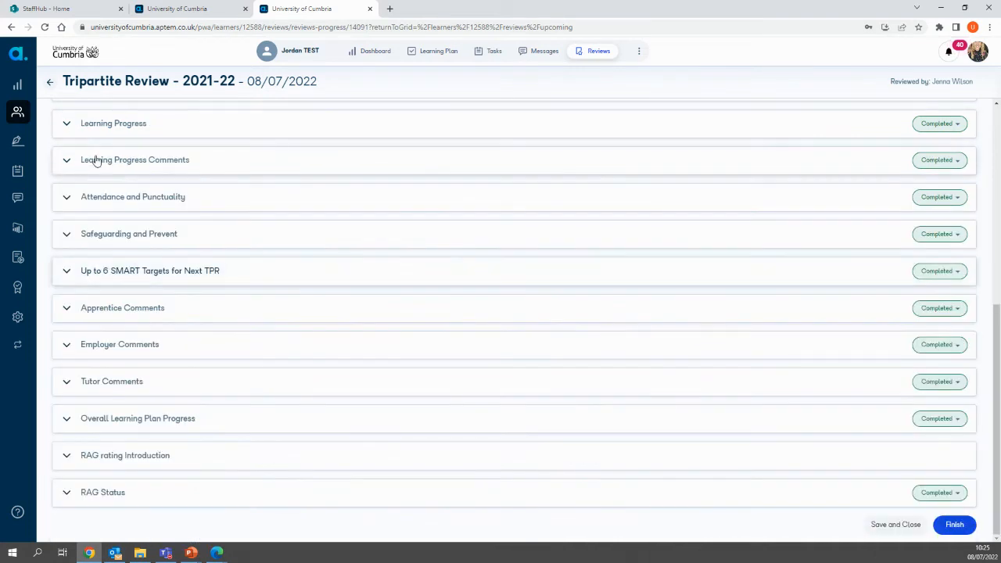
Step: Read the guidance and entries in the Apprentice Comments, Employer Comments and Tutor Comments sections, collapsing each one
click(61, 315)
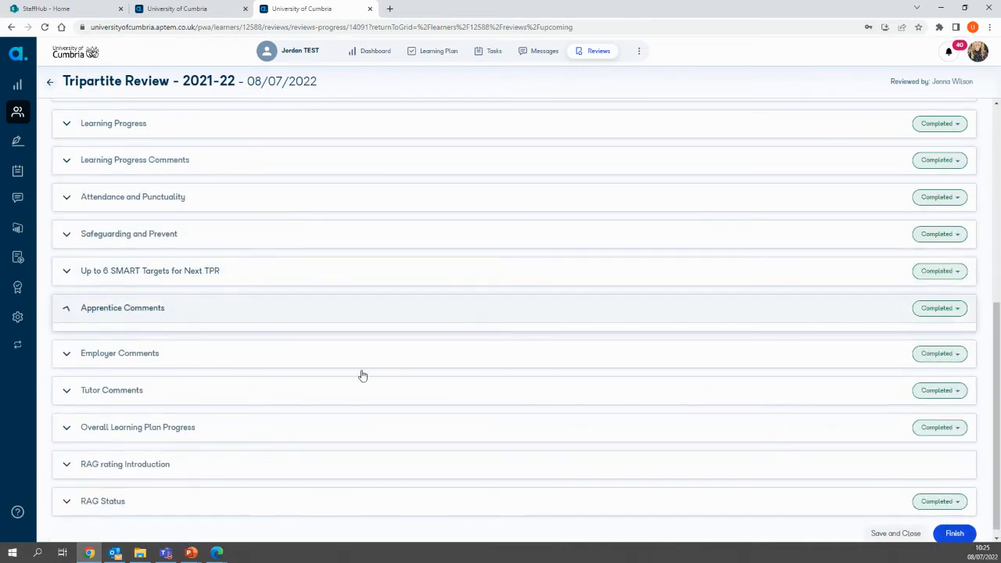
scroll(316, 347, down, 1)
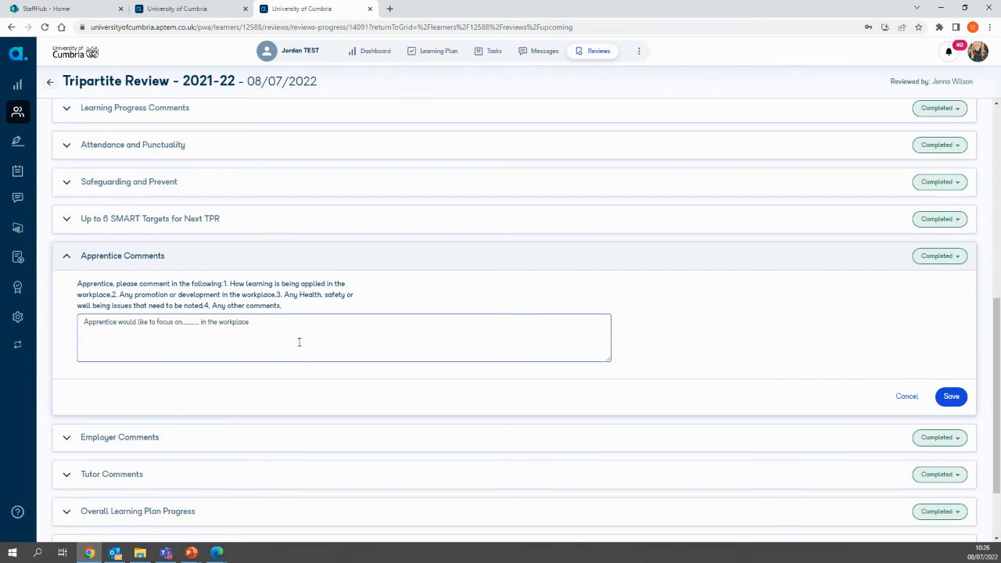
click(68, 259)
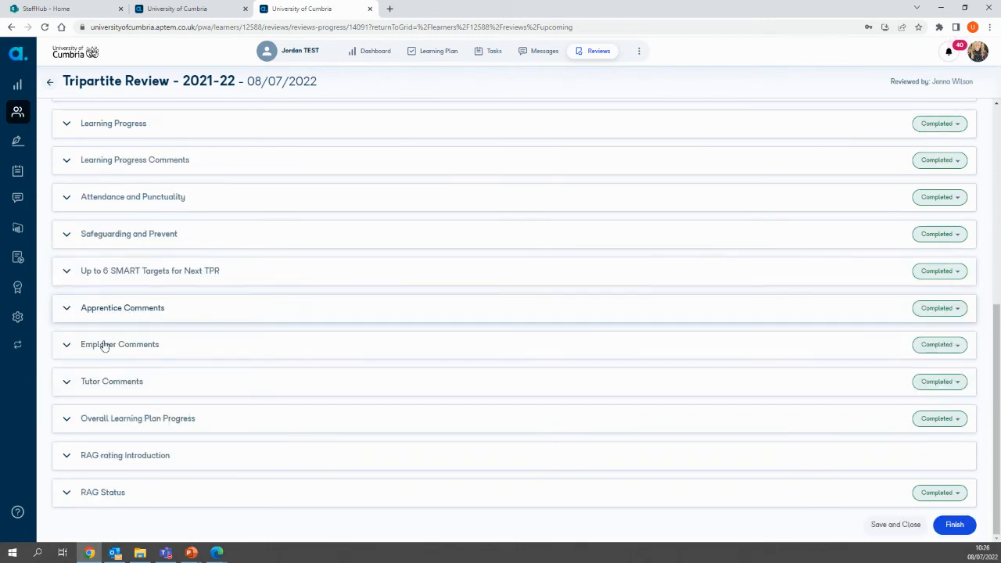
click(69, 346)
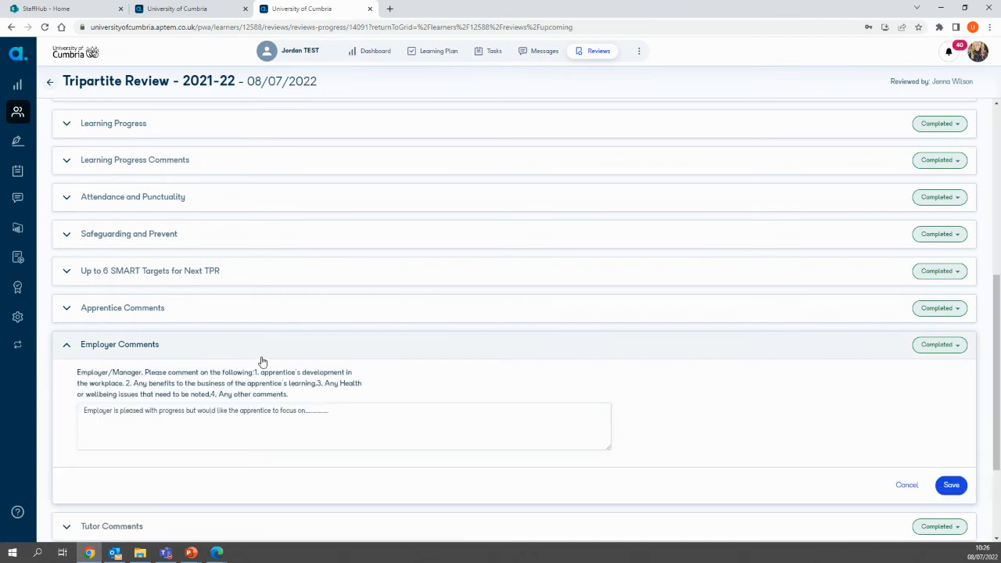
scroll(261, 360, down, 1)
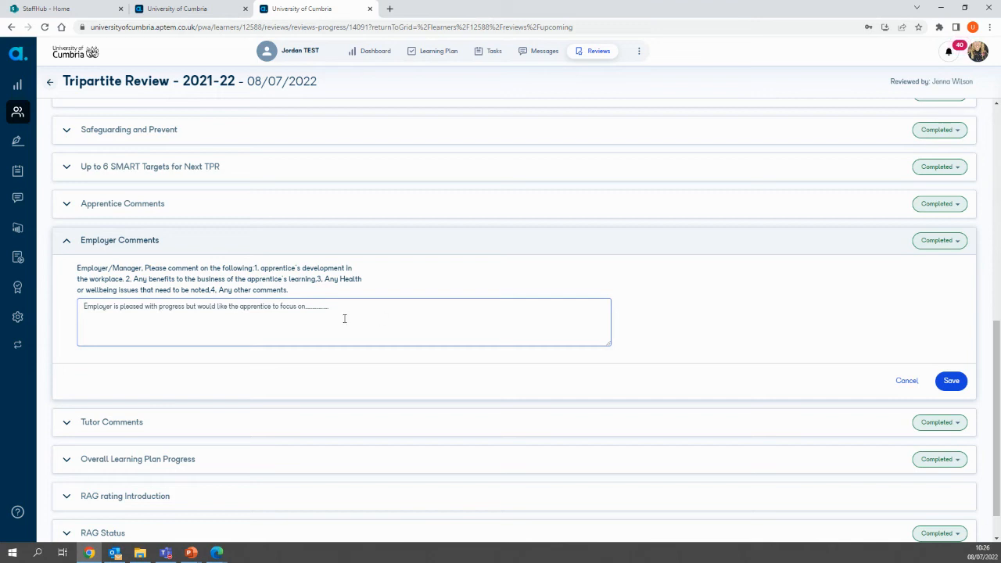
click(66, 241)
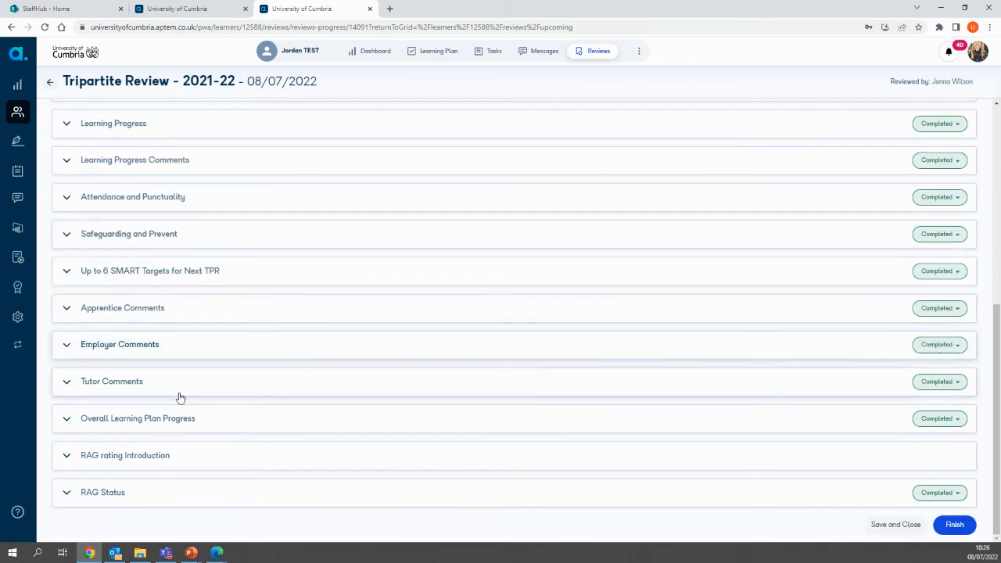
click(66, 383)
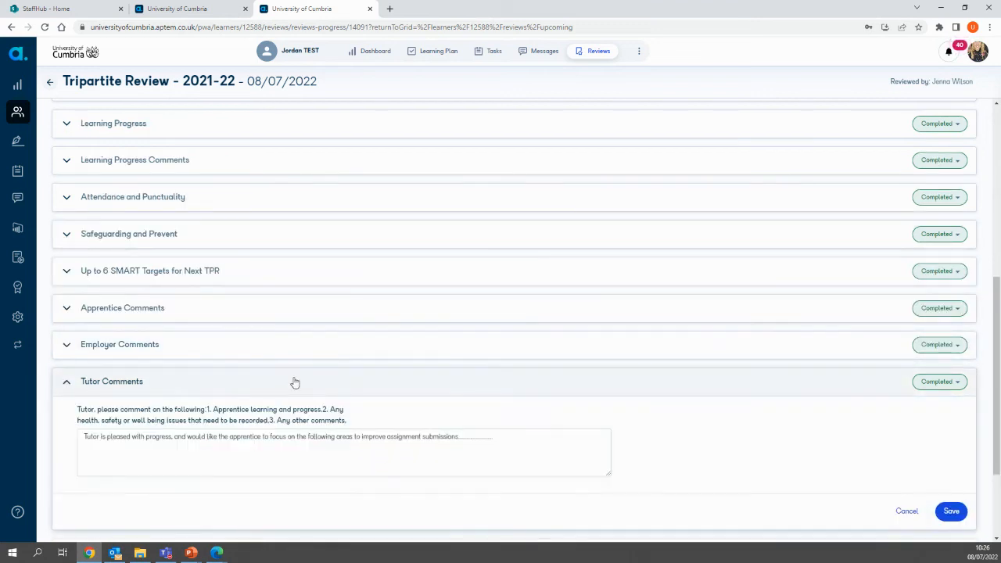
scroll(464, 416, down, 2)
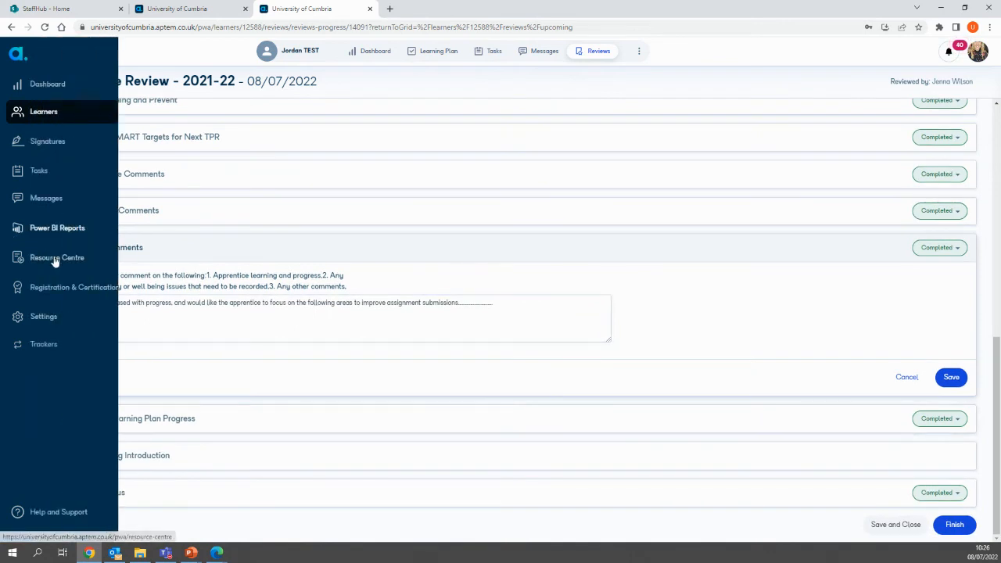
click(67, 249)
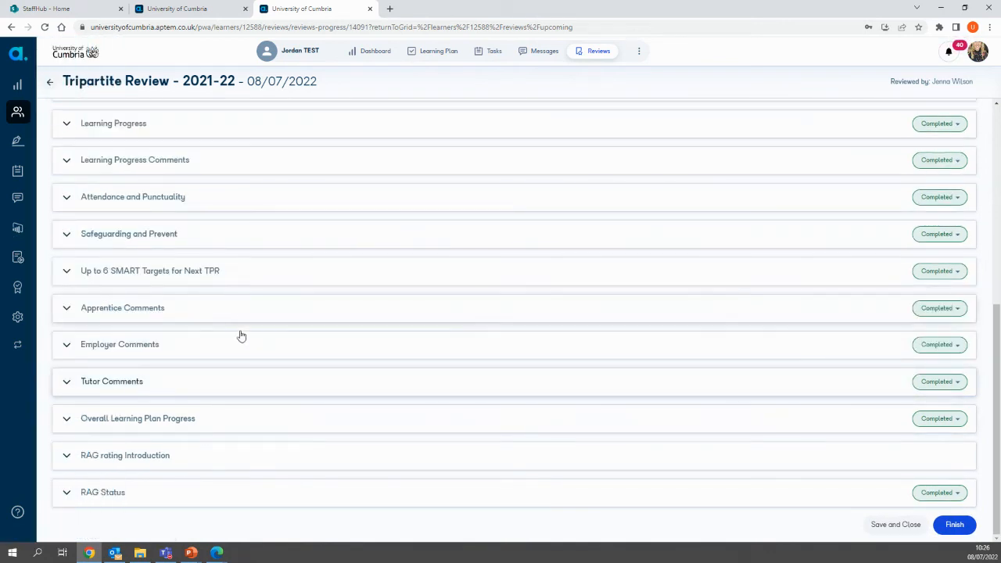
Step: Examine the Overall Learning Plan Progress section, including the learner progress status options and off-the-job hours, and collapse it
click(66, 419)
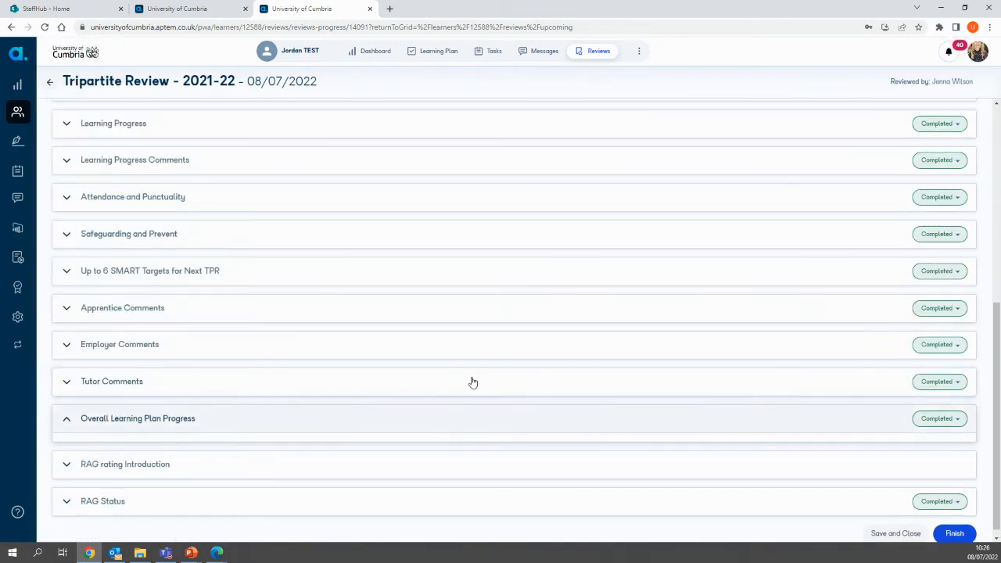
scroll(333, 417, down, 2)
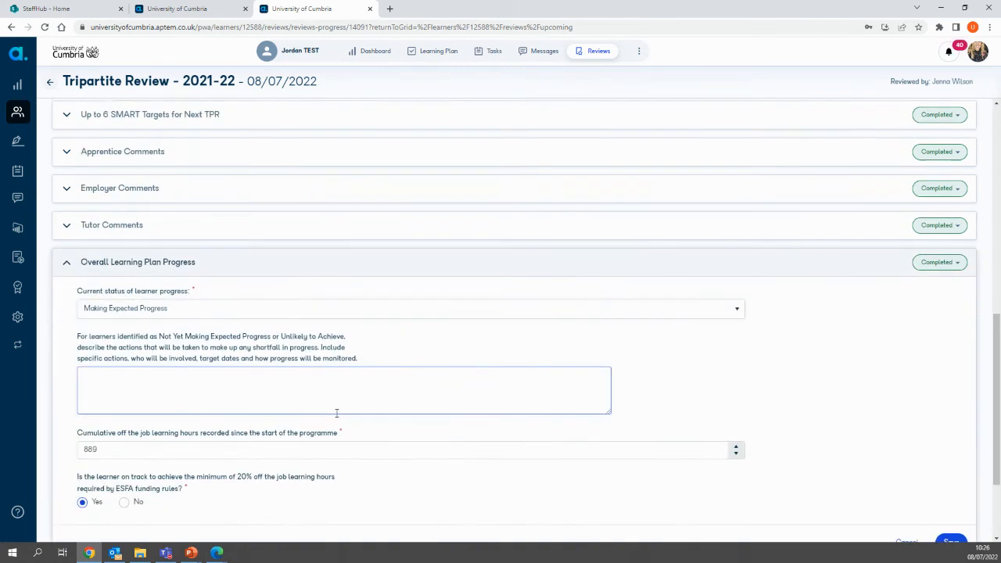
scroll(336, 413, down, 1)
click(200, 257)
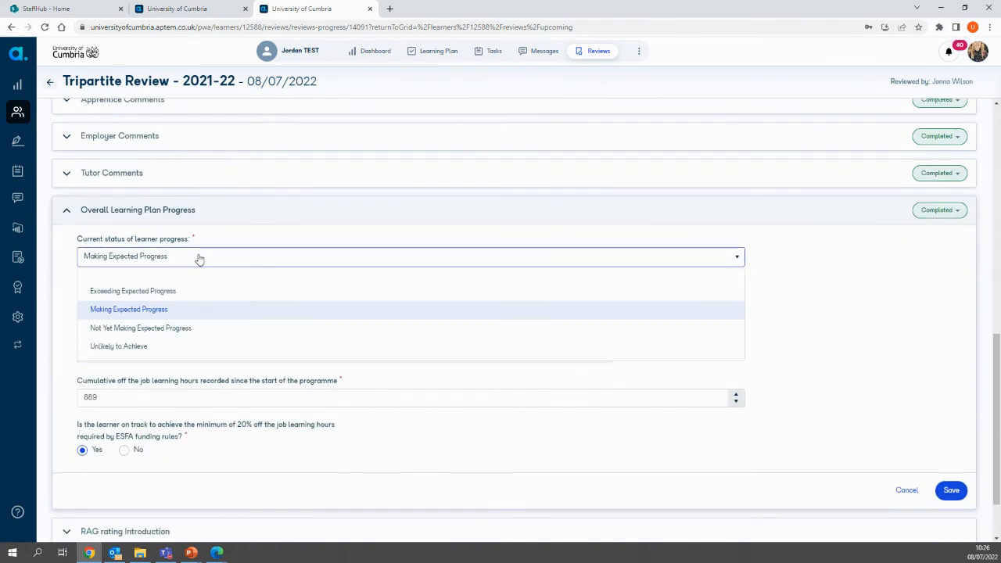
click(200, 258)
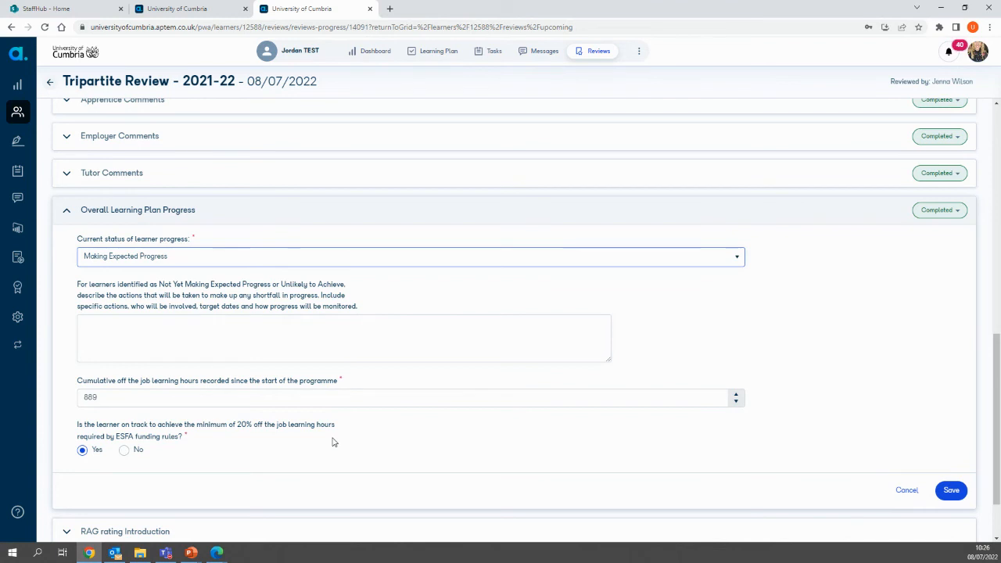
click(68, 213)
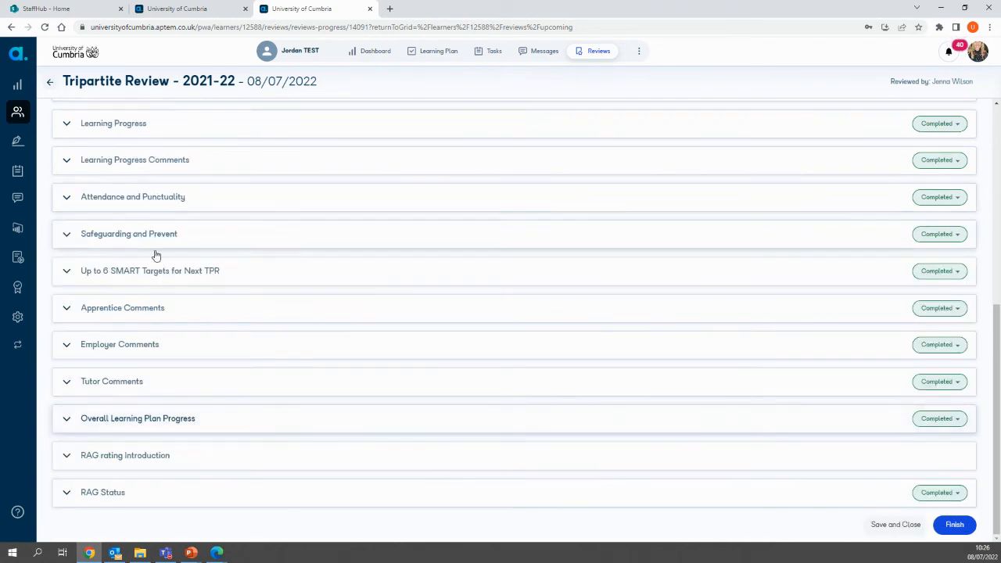
Step: Read the ratings and actions in the RAG rating Introduction, collapse it, and select Green in the RAG Status section
click(66, 459)
scroll(312, 435, down, 1)
scroll(312, 435, down, 1)
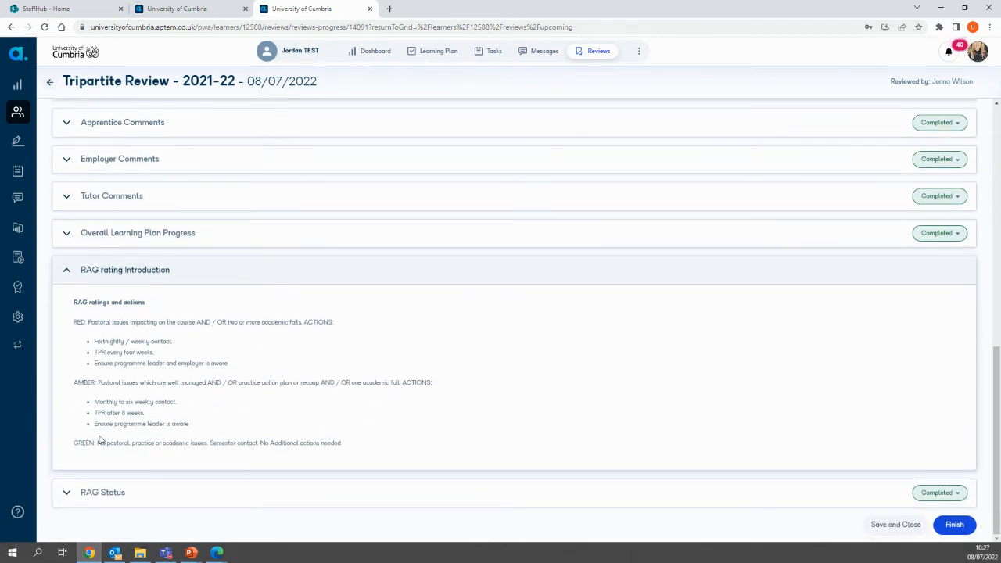
click(67, 272)
click(68, 492)
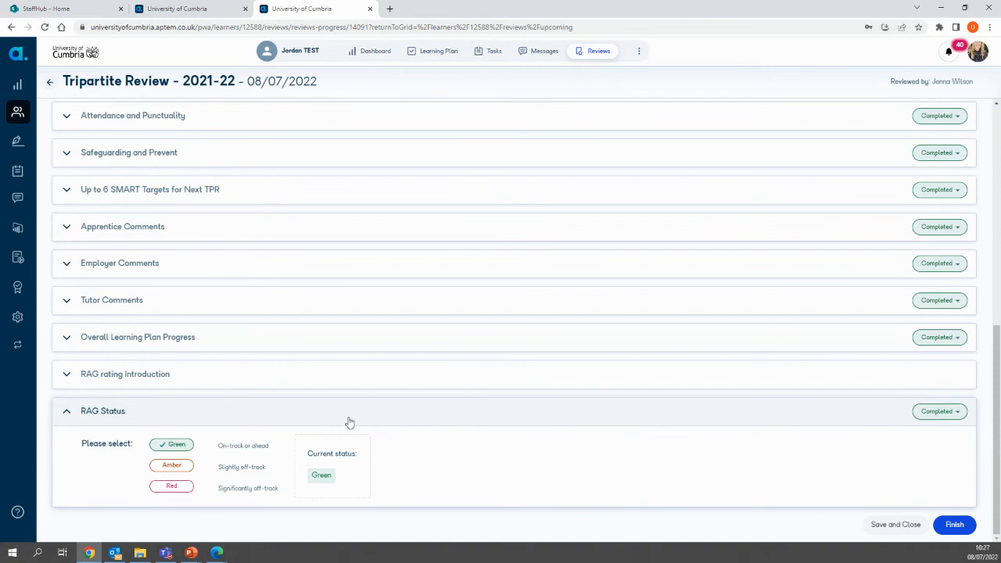
click(185, 449)
Step: Finish the tripartite review, sign the review document in the Advisor signature field, and save it
click(955, 525)
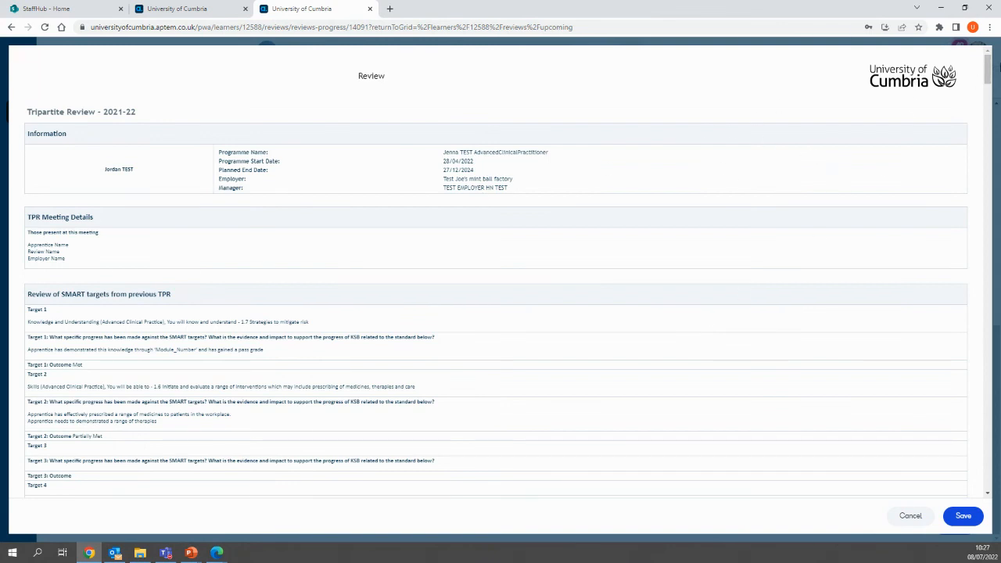
drag(988, 69, 995, 475)
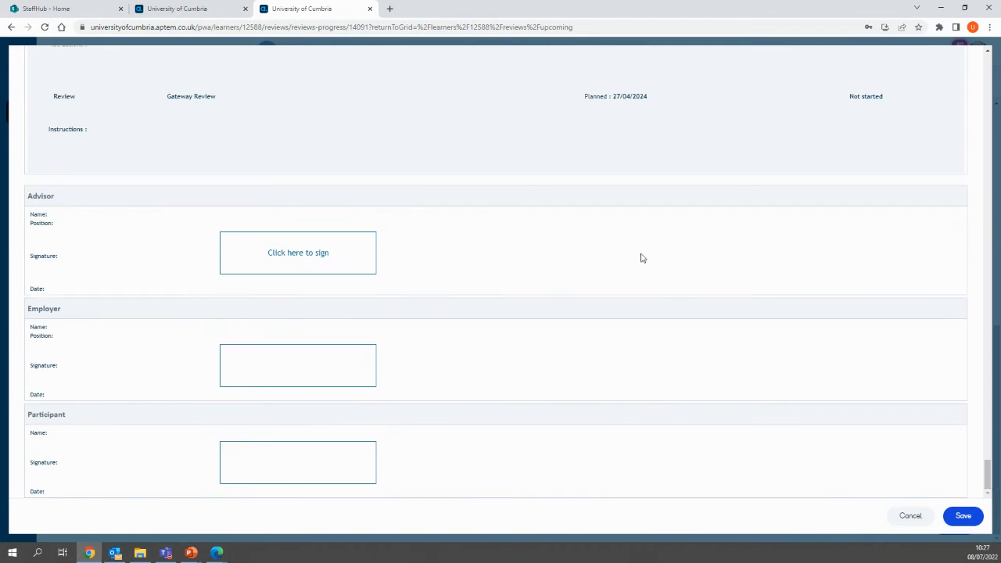
click(317, 258)
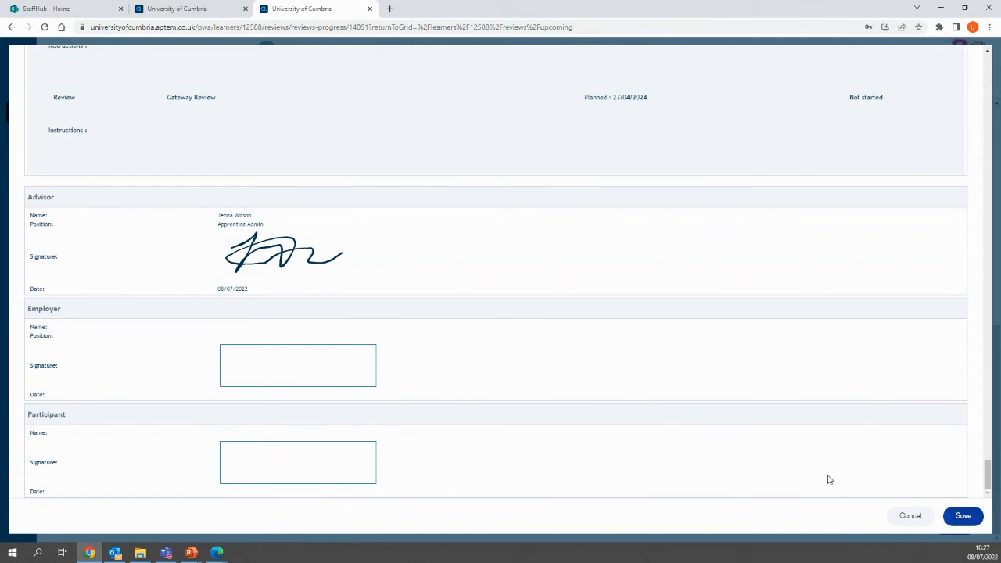
click(968, 518)
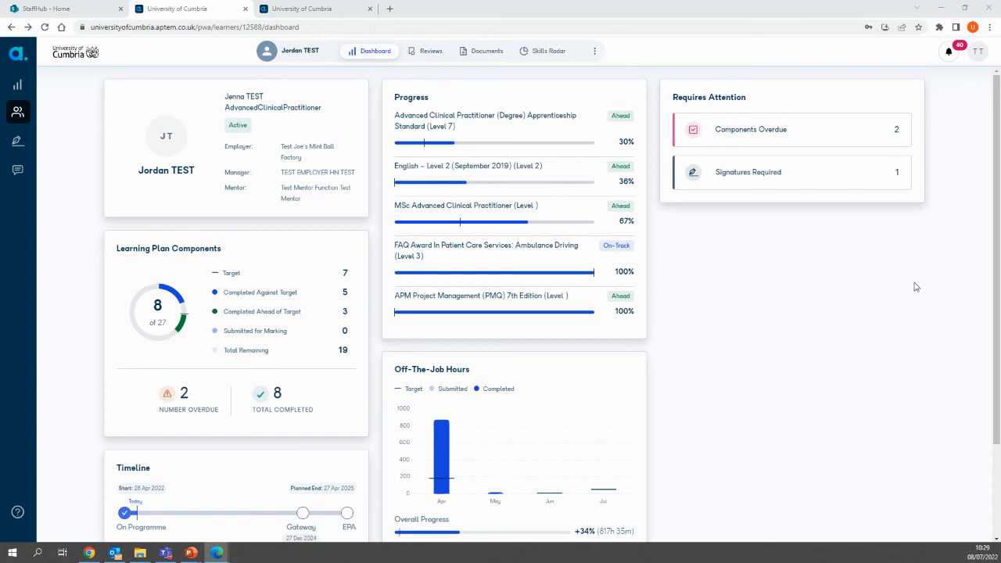
Step: From the employer's view of the apprentice's dashboard, open the list of reviews requiring a signature
click(797, 175)
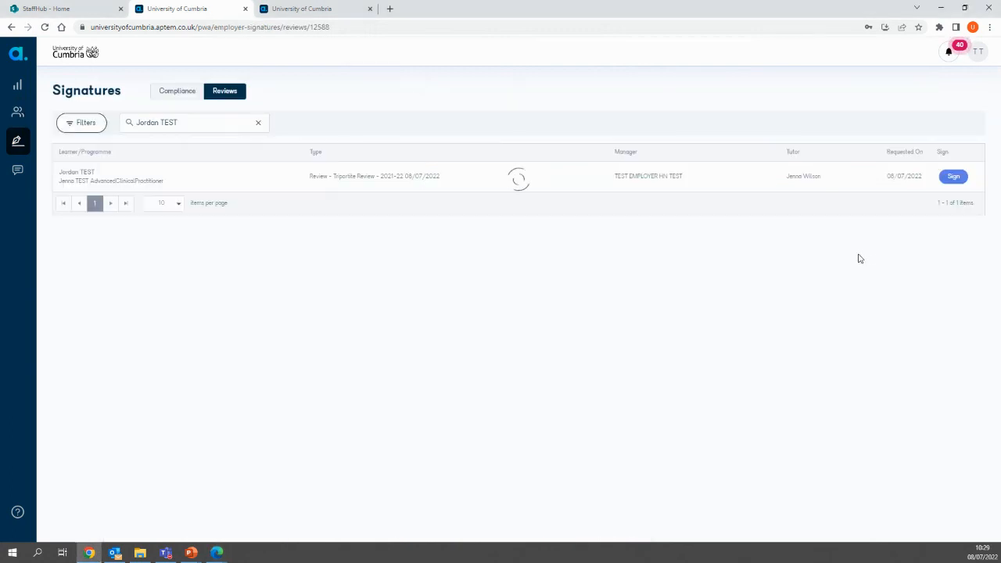